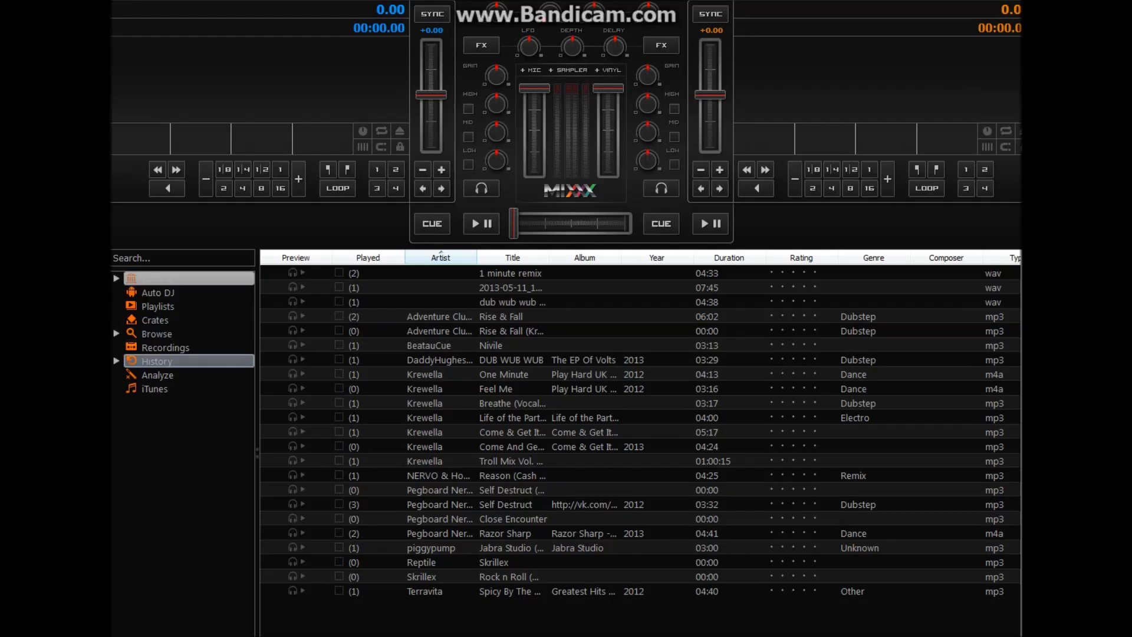
Show the Recordings list, select the last recording, then move back up to Crates.
click(155, 320)
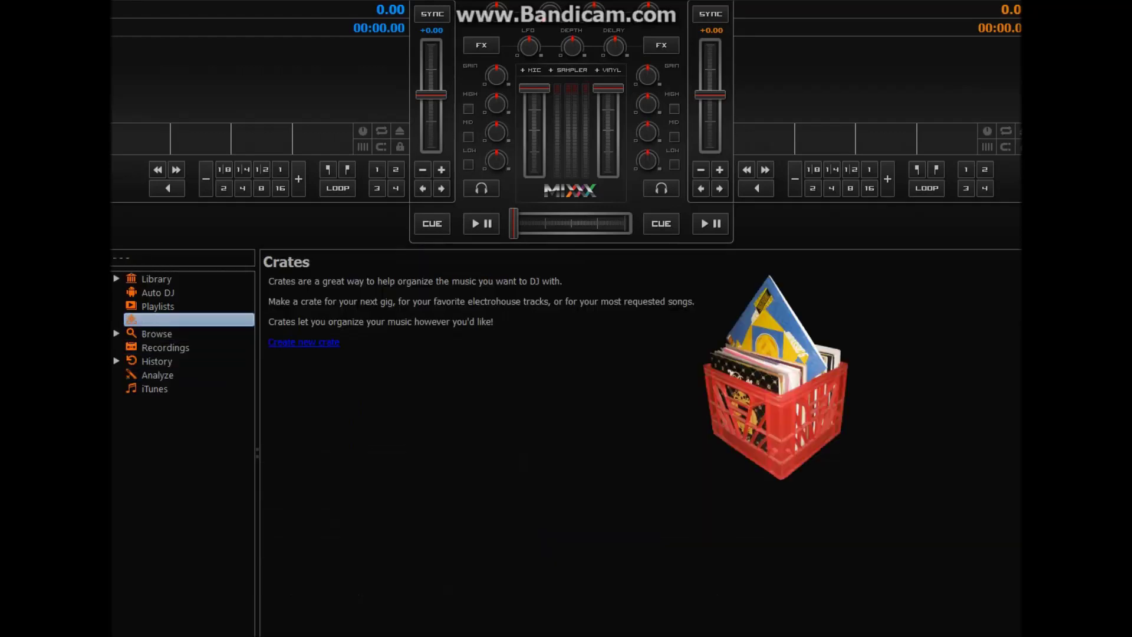
click(157, 333)
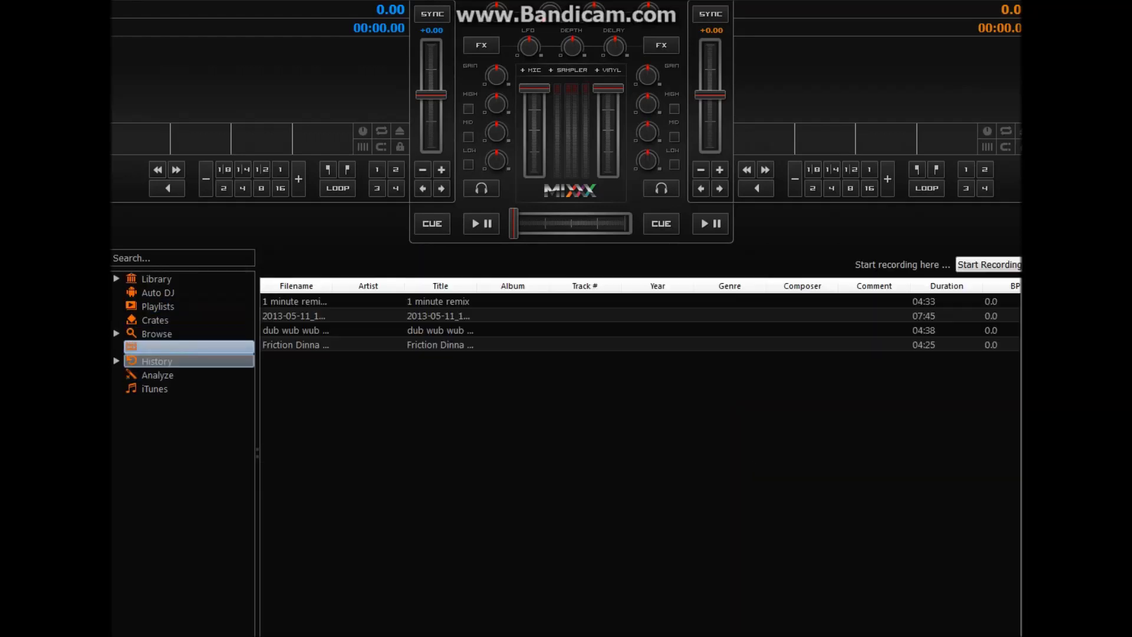
click(296, 344)
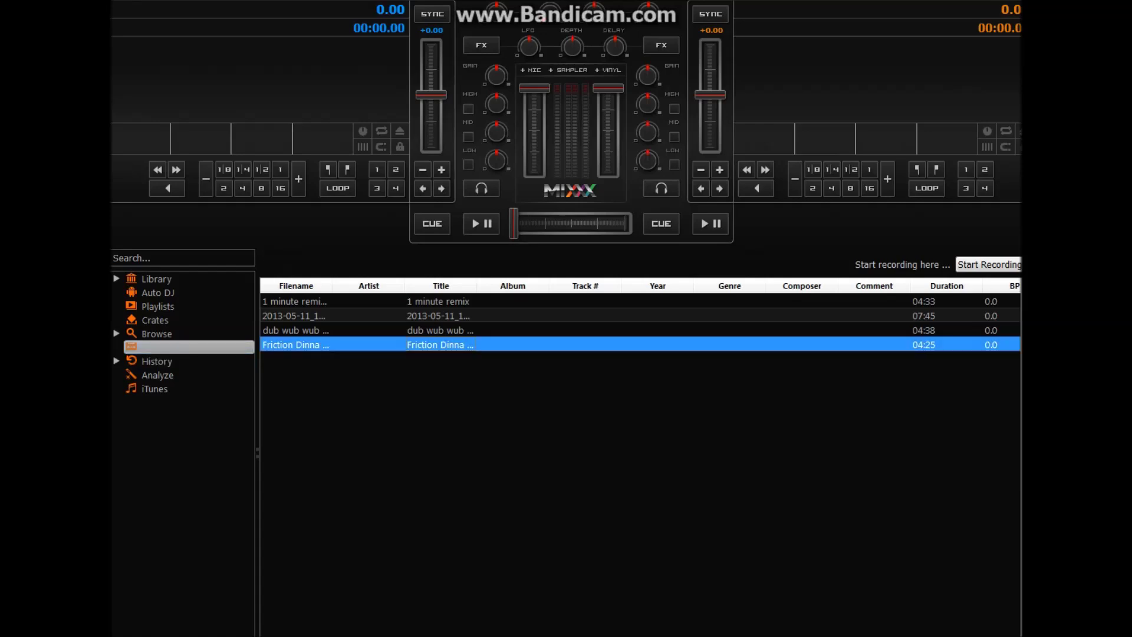
key(Up)
key(Up)
key(Up)
key(Up)
key(Up)
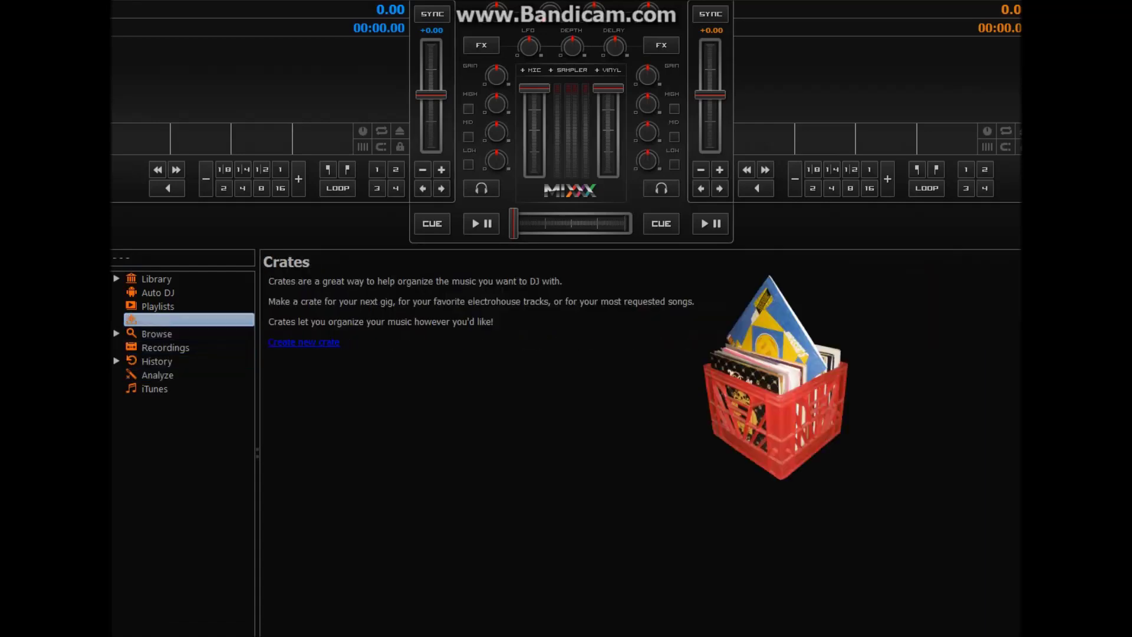
key(Up)
key(Up)
key(Up)
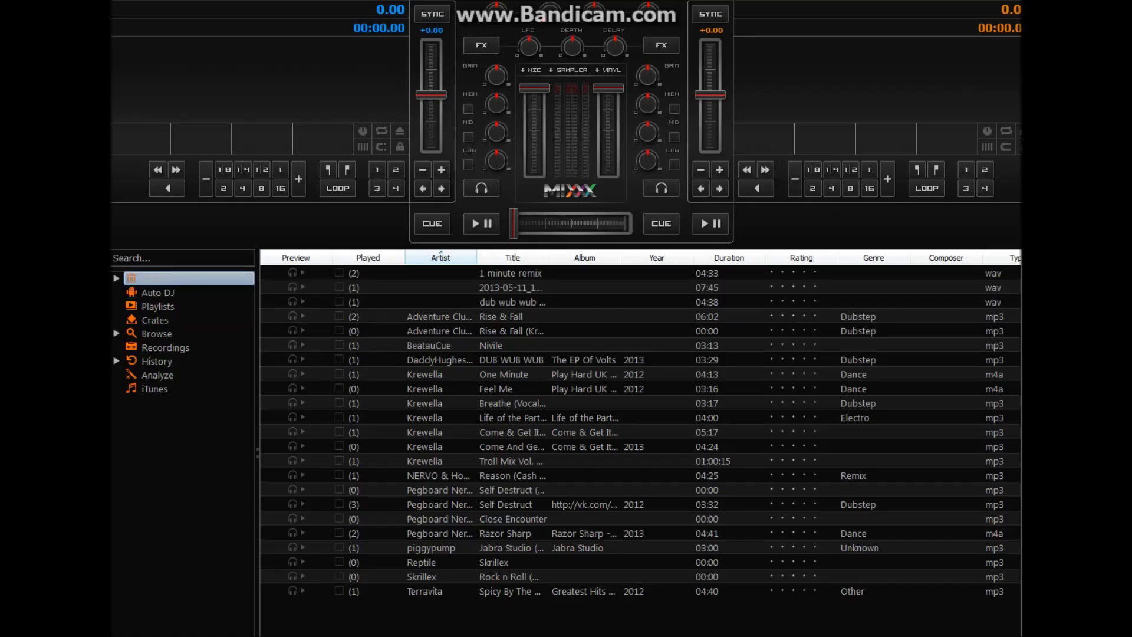
Step through the library track list around Rise & Fall, then move up to the Analyze section.
key(Tab)
key(Up)
key(Up)
key(Down)
key(Down)
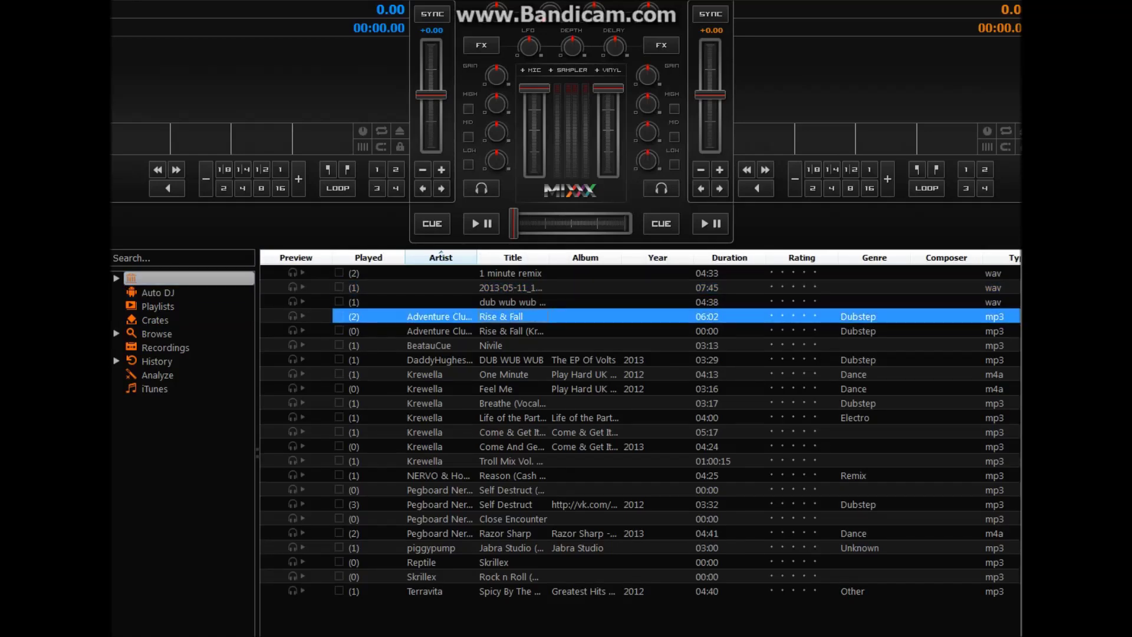
key(Down)
key(Up)
key(Up)
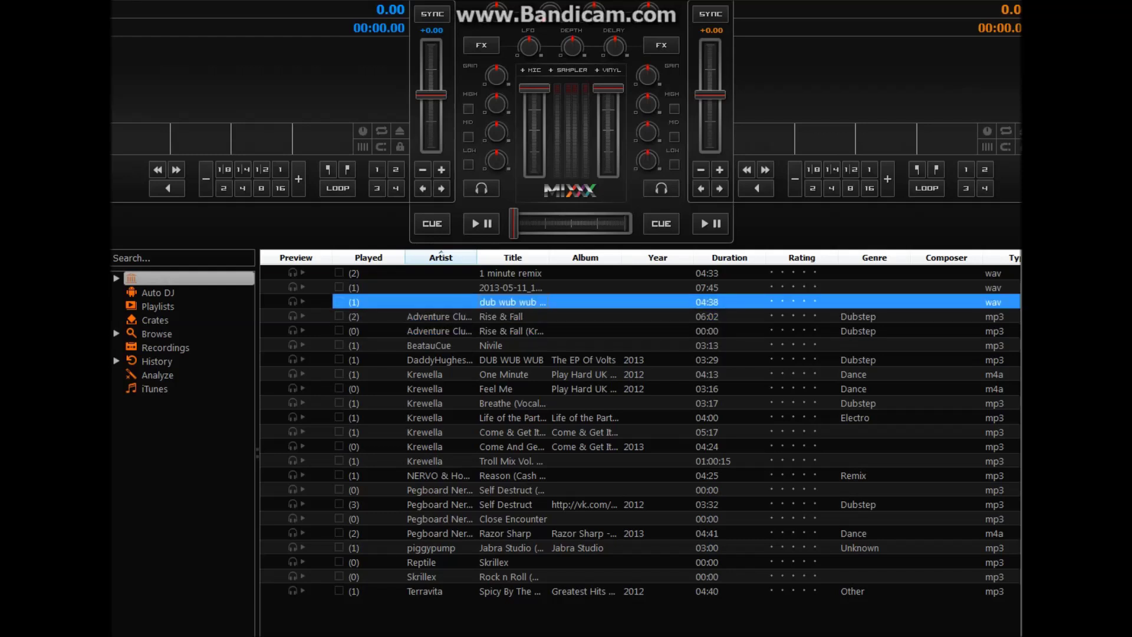
key(Up)
key(Down)
key(Down)
key(Down)
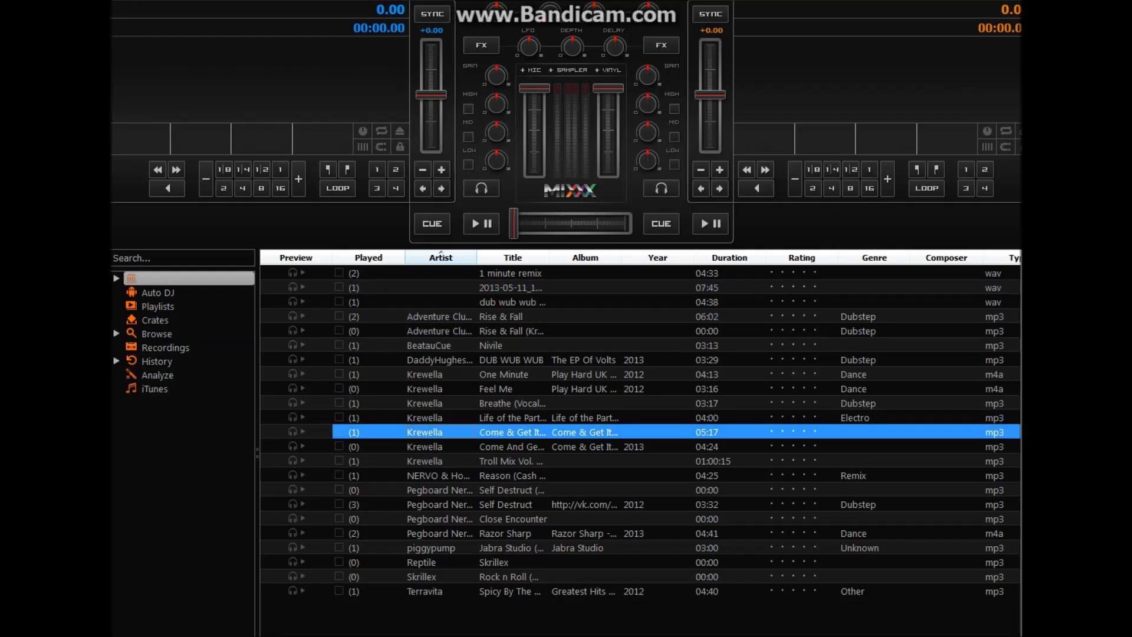
key(Tab)
key(Up)
key(Up)
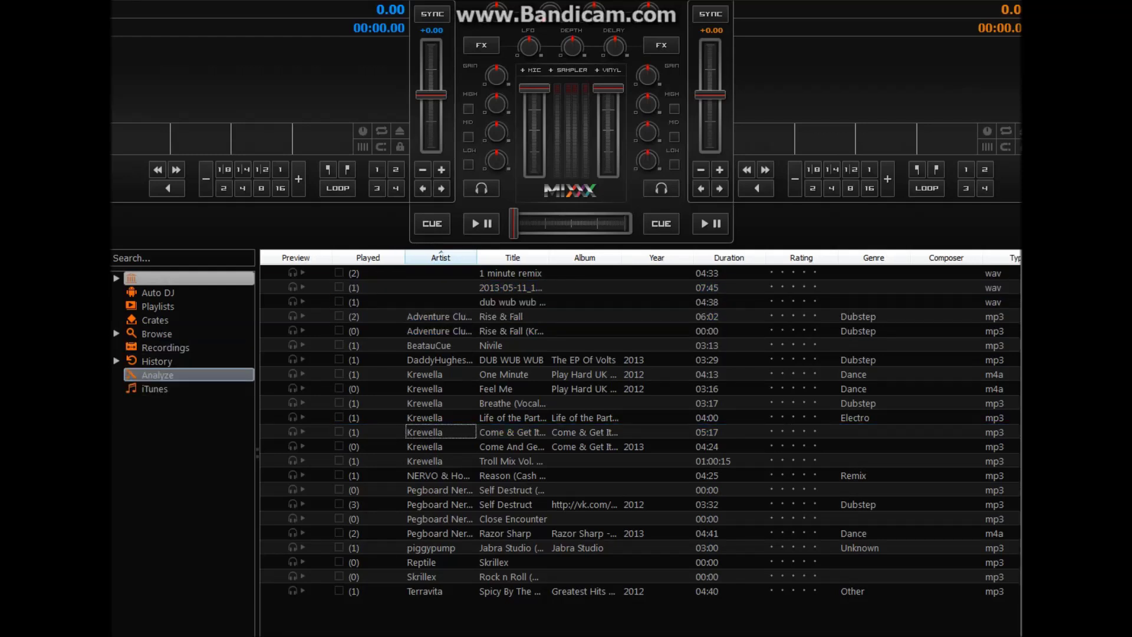
key(Up)
key(Up)
In Windows Explorer, open the Music library's first artist folder.
key(alt+Tab)
key(Up)
key(Up)
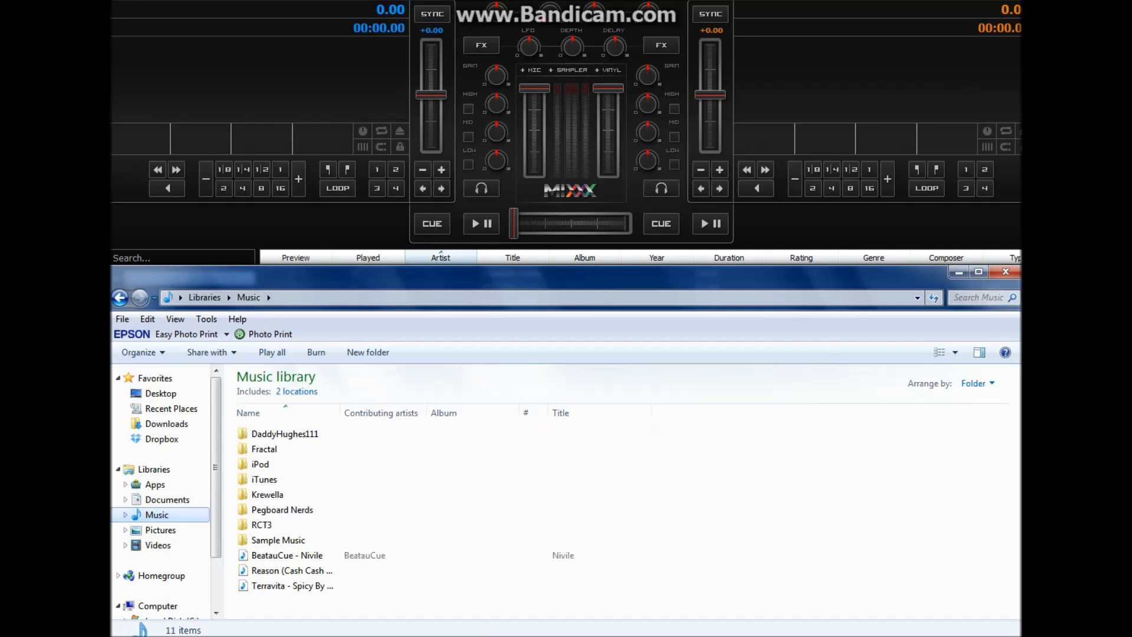
key(Up)
key(Up)
key(Up)
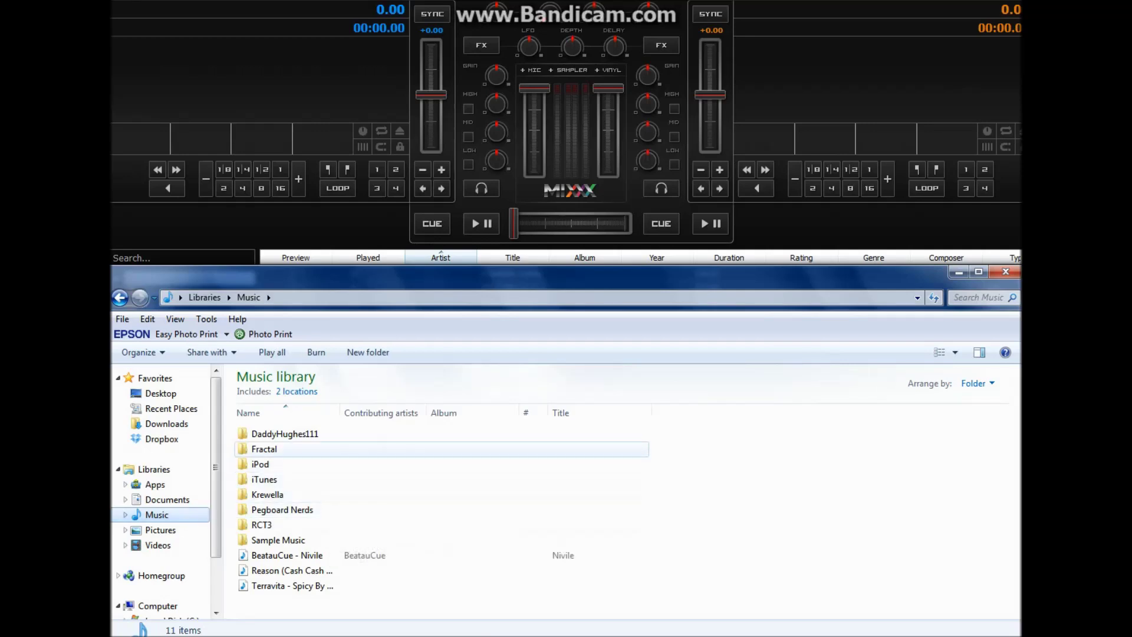
key(Up)
key(Return)
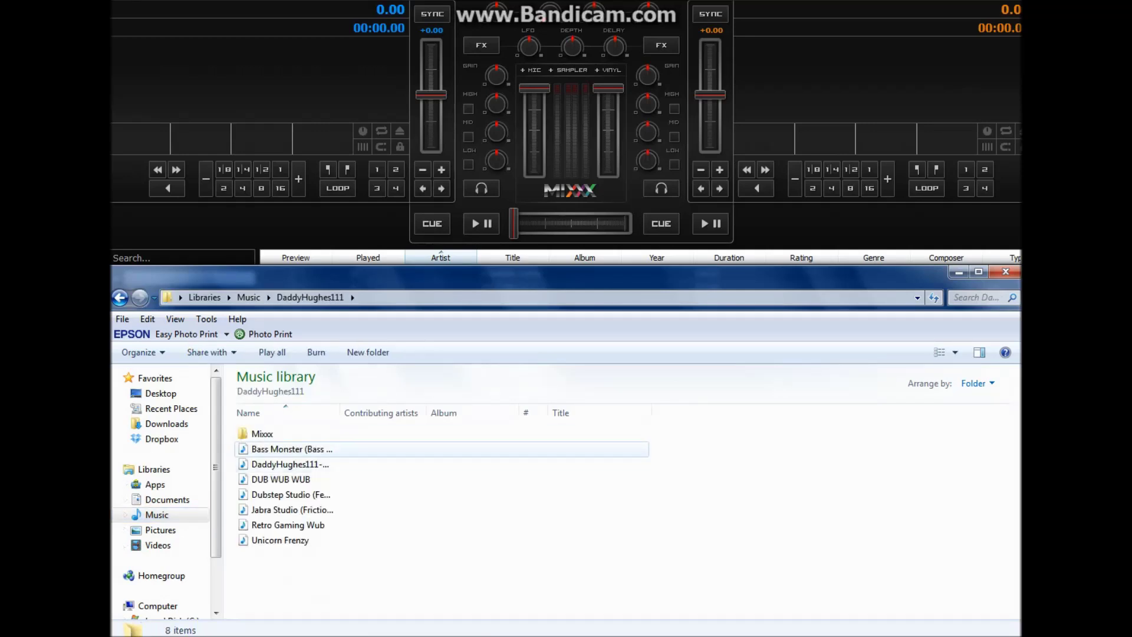
Drag the Dubstep Studio track file onto Mixxx's deck 1.
drag(531, 274, 560, 274)
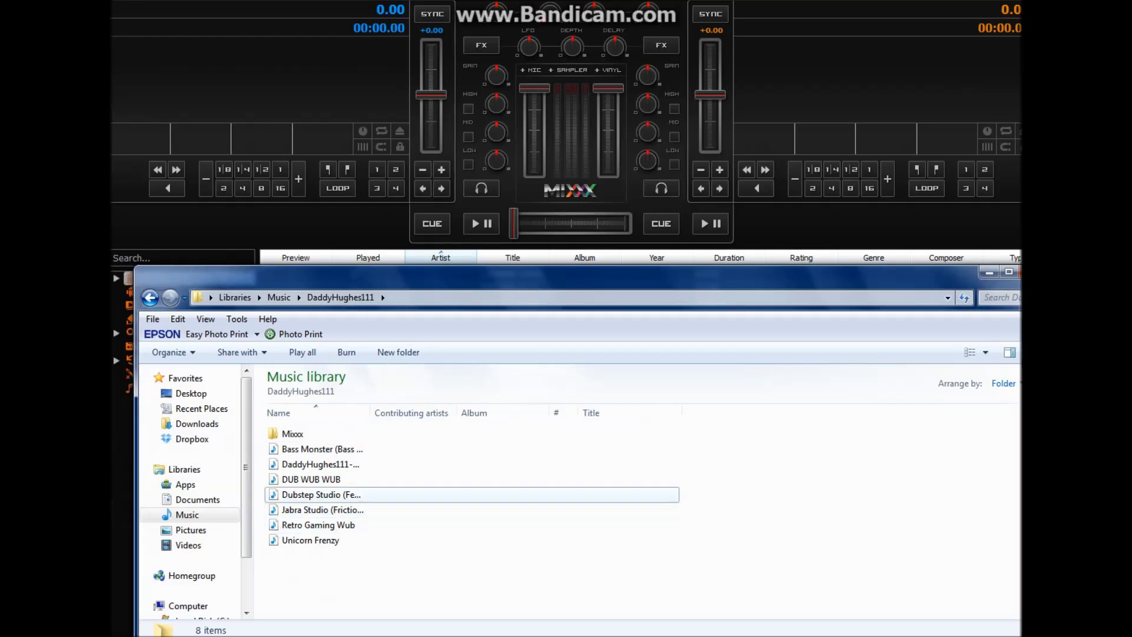
click(322, 494)
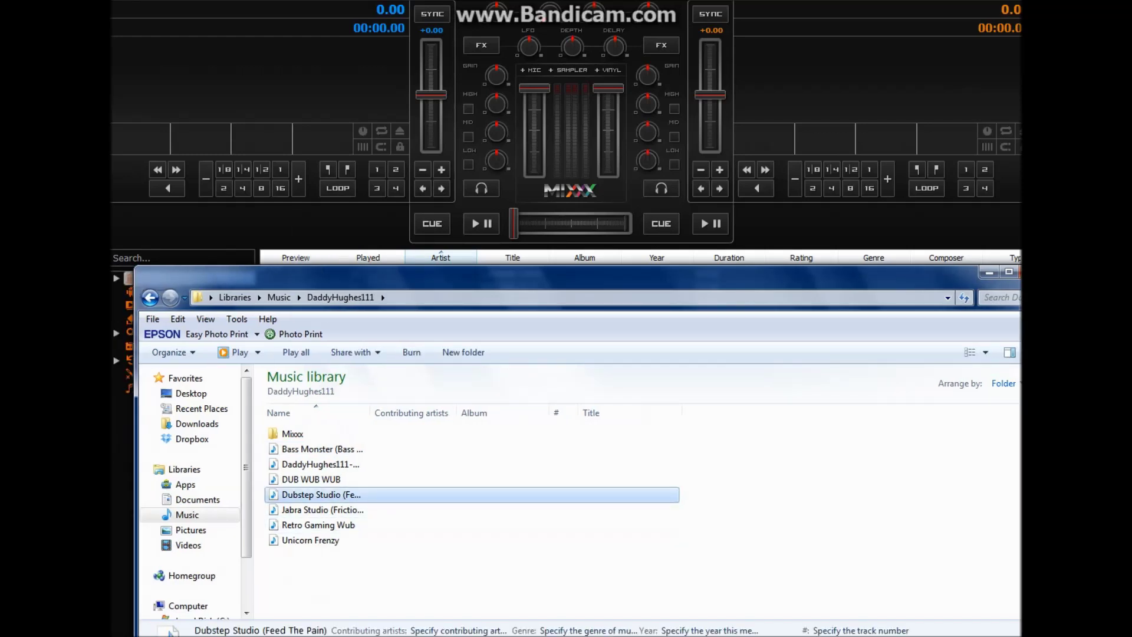
drag(257, 79, 257, 80)
mouse_move(321, 450)
mouse_down()
mouse_move(522, 398)
mouse_move(876, 79)
mouse_up()
Load Bass Monster onto deck 2, centre the crossfader, and lower Windows volume to near minimum.
click(1009, 271)
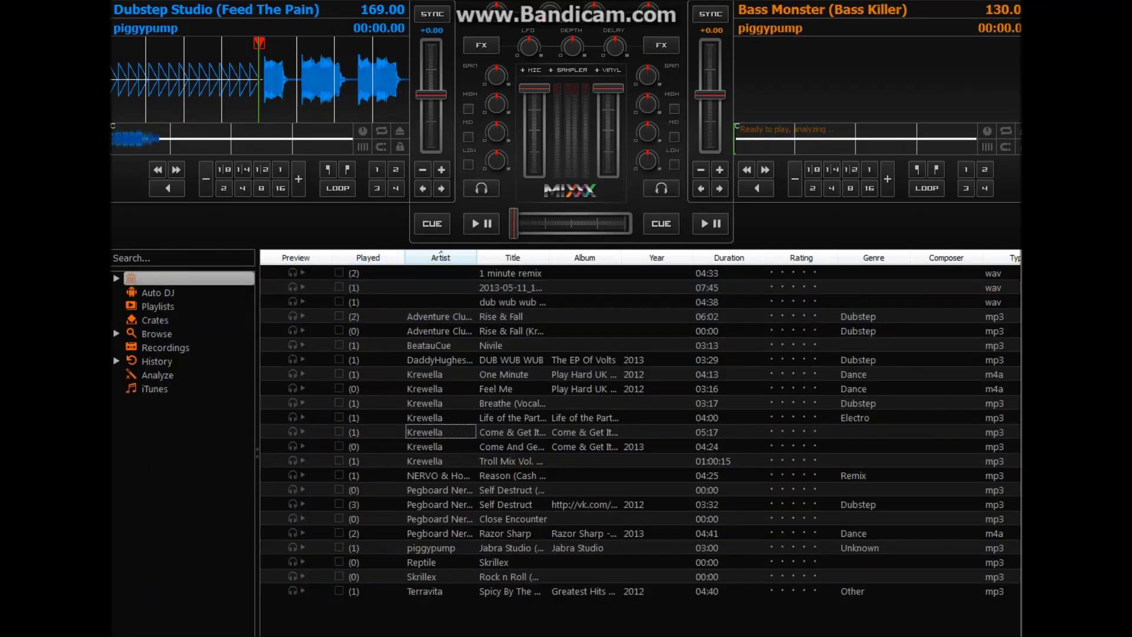
drag(515, 223, 580, 223)
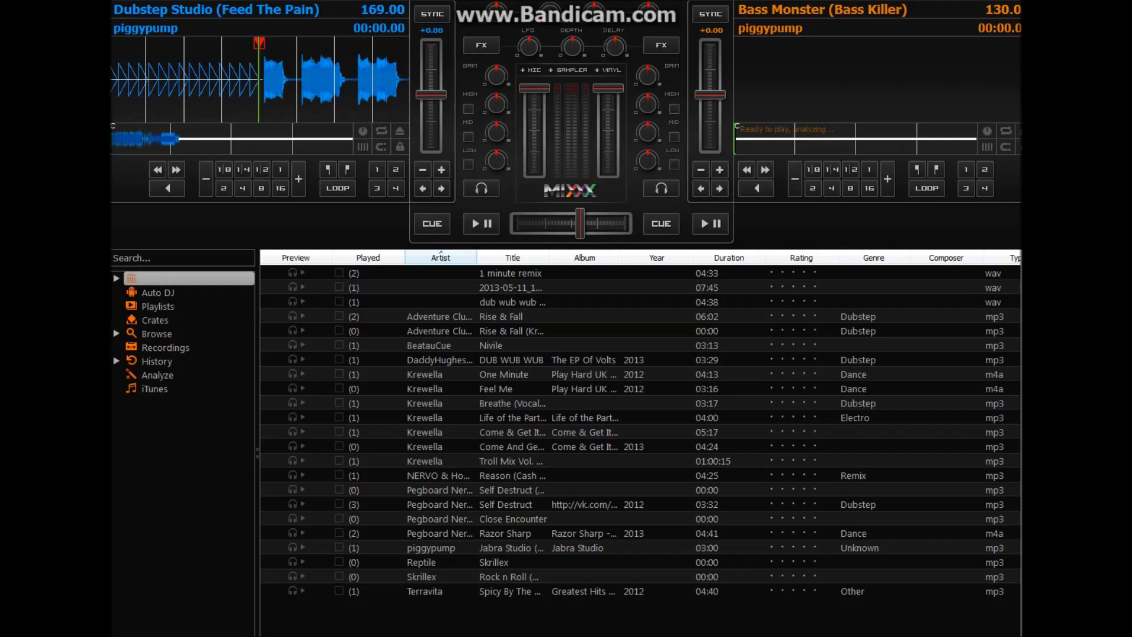
click(860, 636)
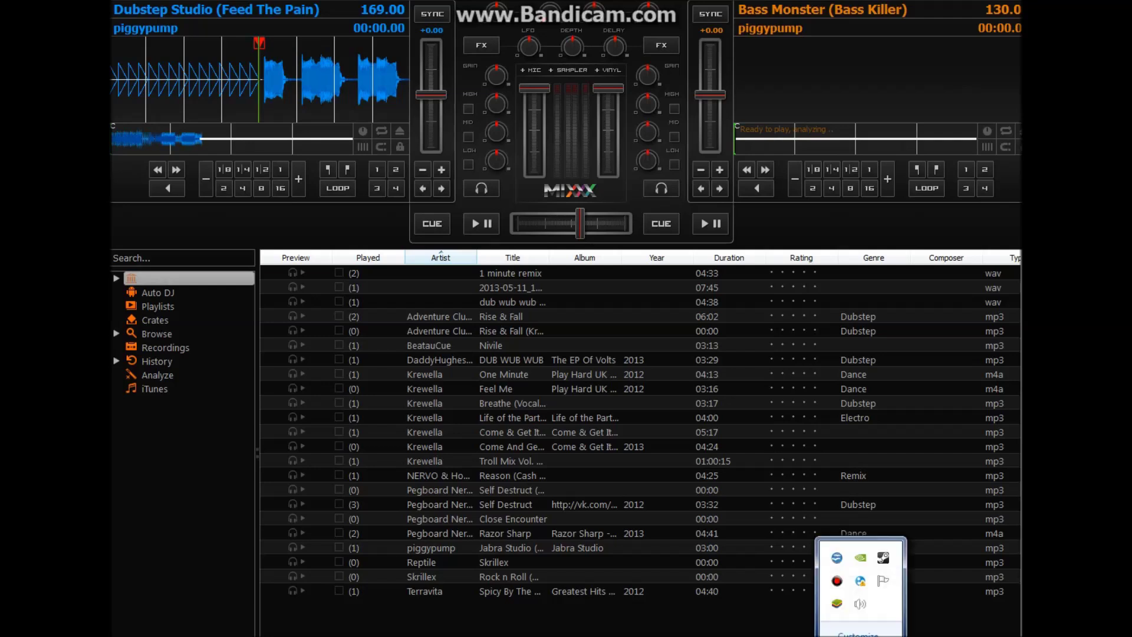
click(860, 603)
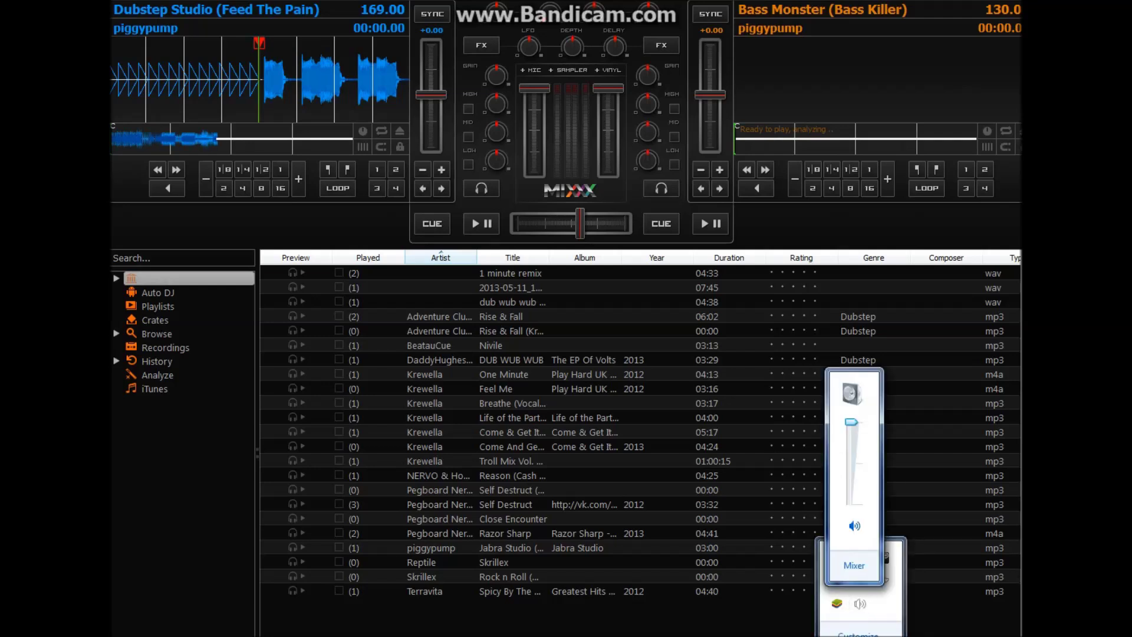
drag(852, 422, 852, 499)
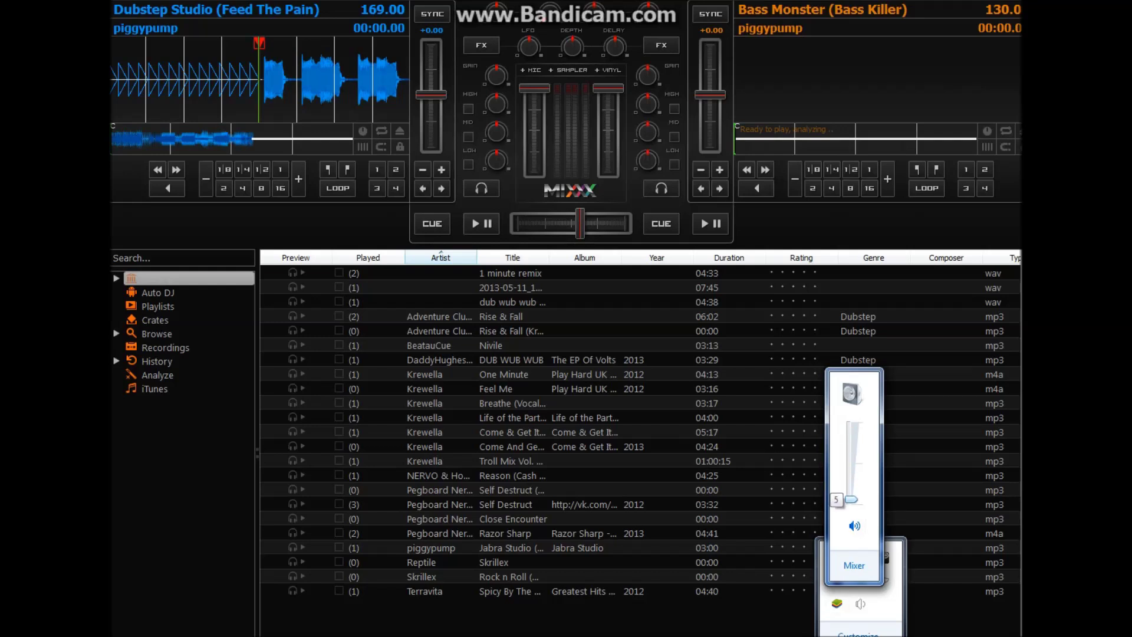
key(Escape)
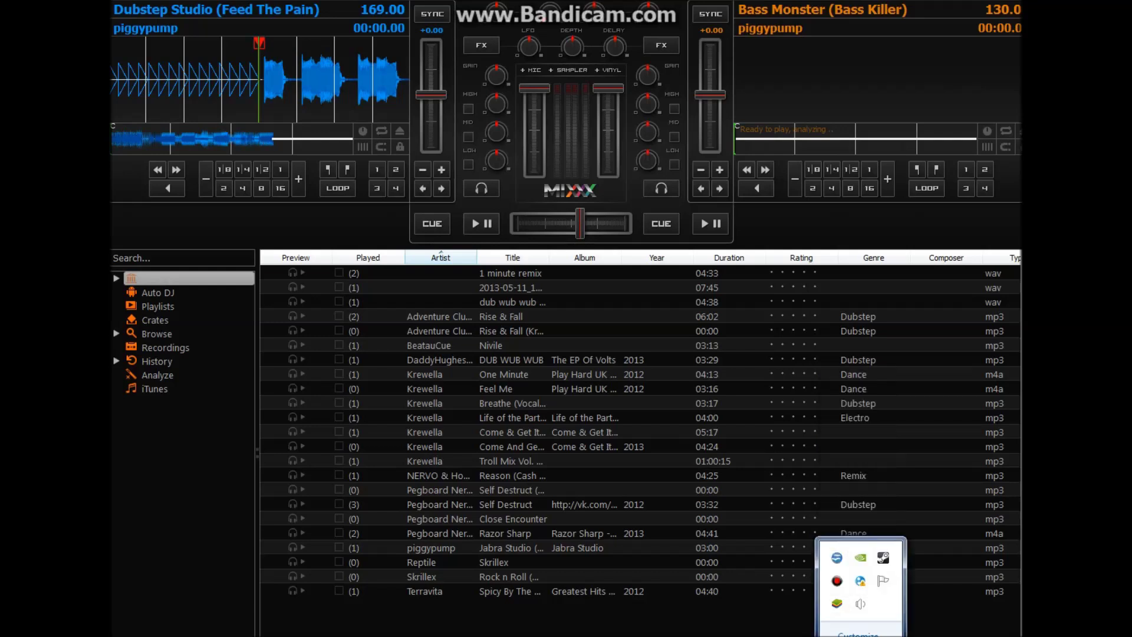
key(Escape)
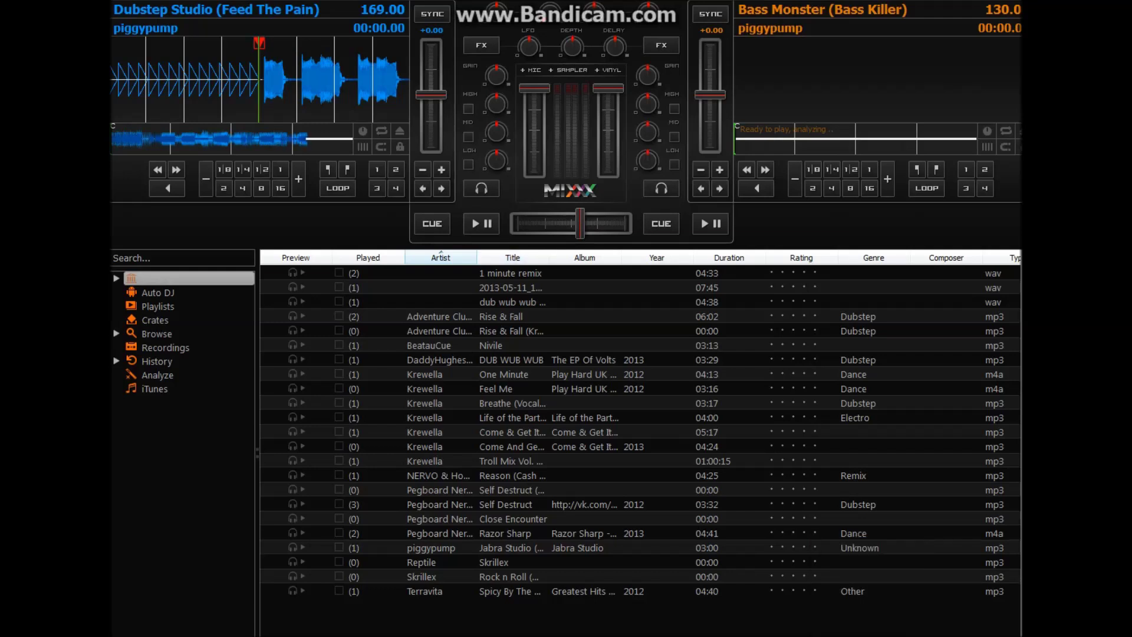
Start both decks, pause deck 2, and swing the crossfader between deck 1 and deck 2.
key(d)
key(l)
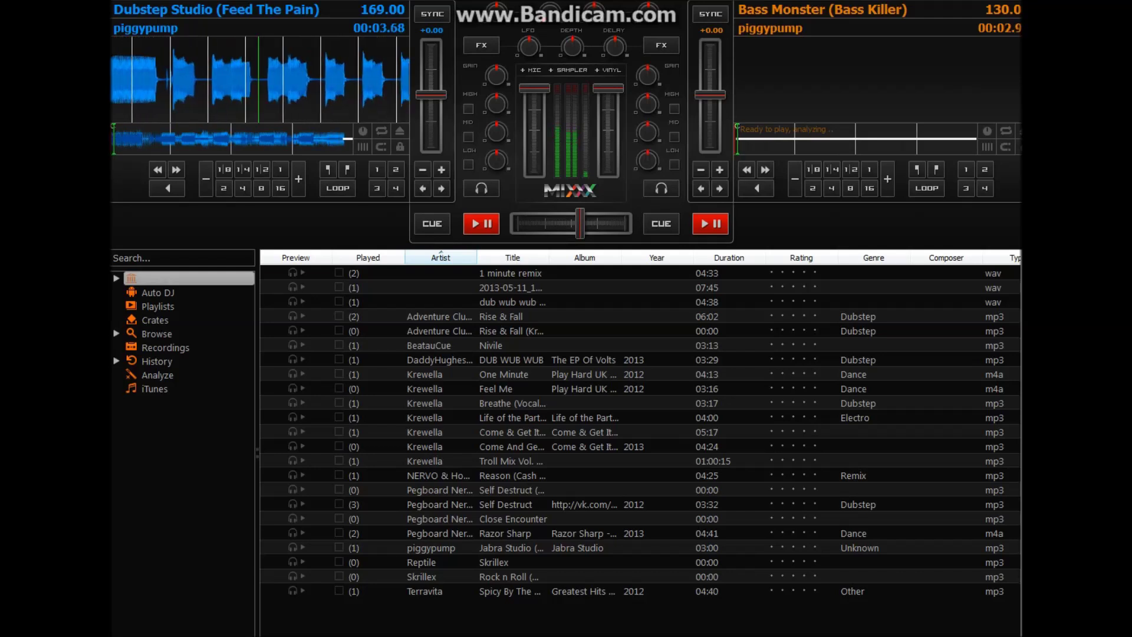
key(l)
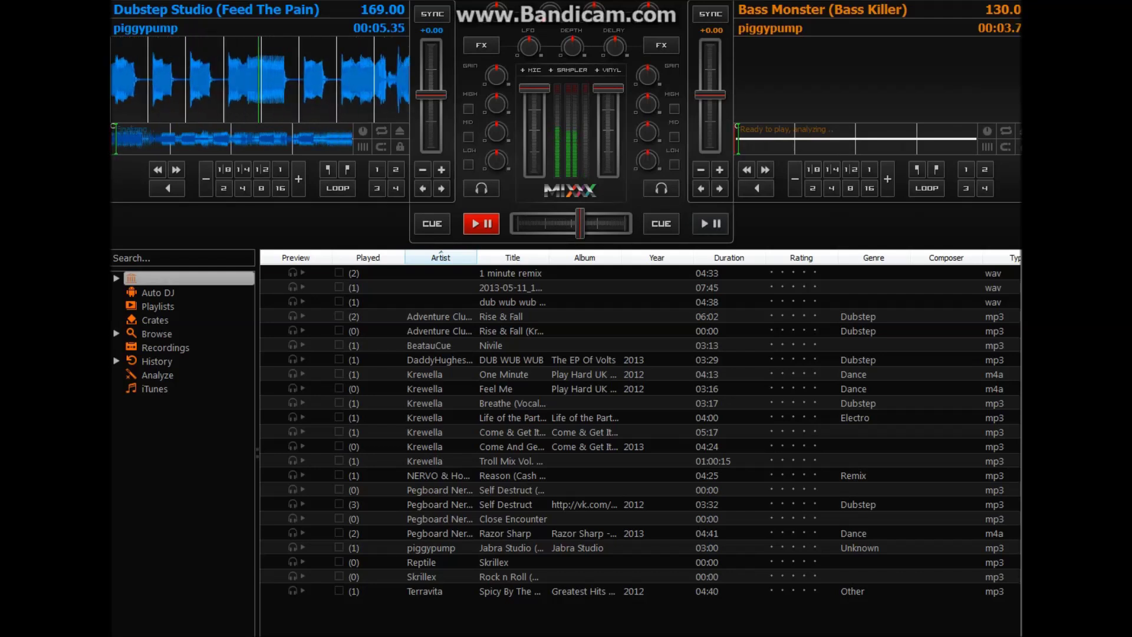
key(g)
key(g)
key(g)
key(h)
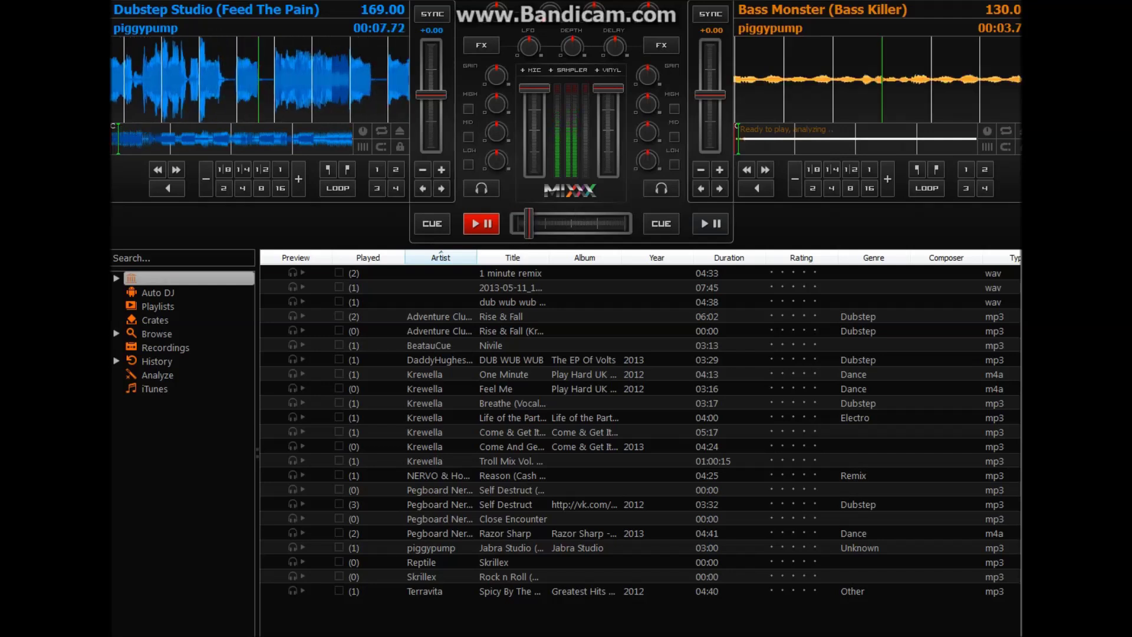
key(h)
key(h)
key(h)
key(g)
key(g)
key(g)
key(g)
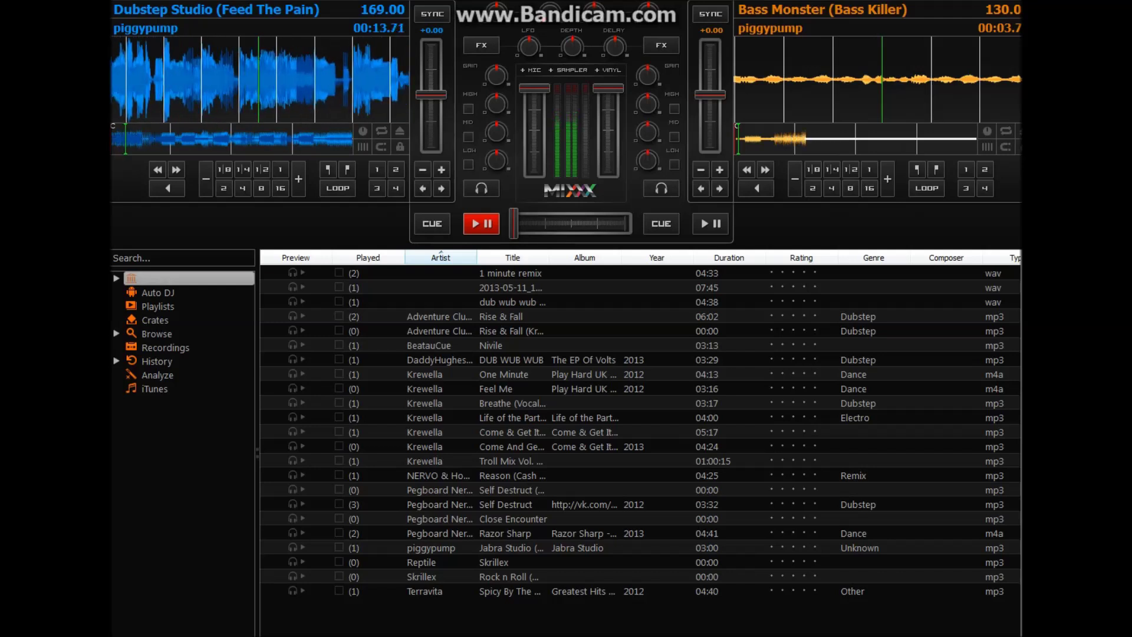
Restart deck 2 and sweep the crossfader back and forth, ending fully on deck 2.
key(h)
key(h)
key(h)
key(l)
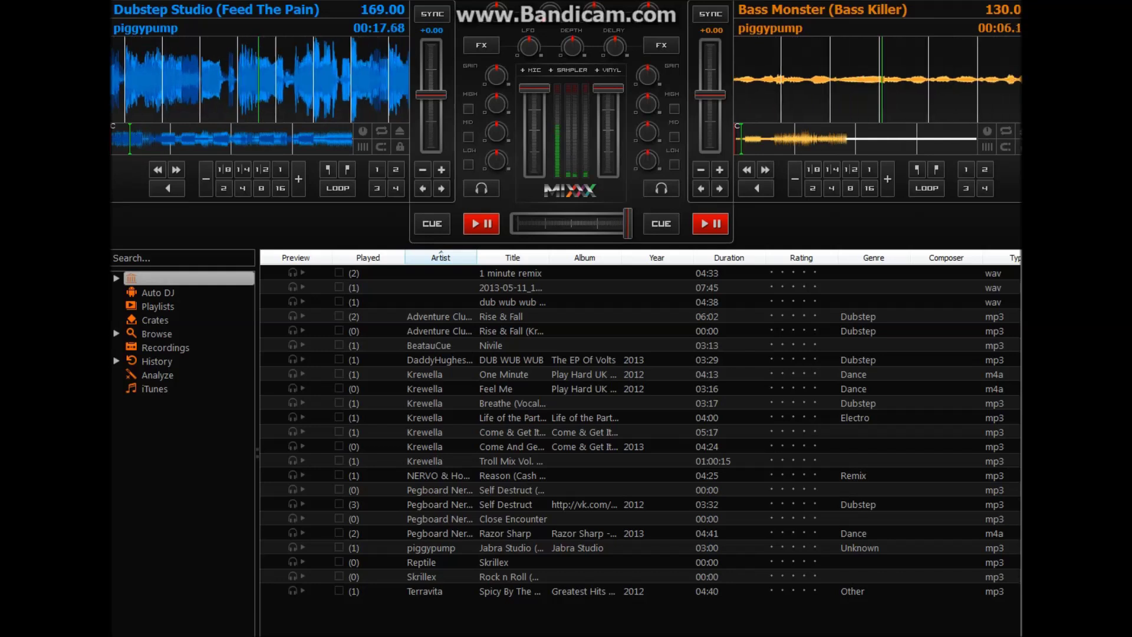
key(g)
key(g)
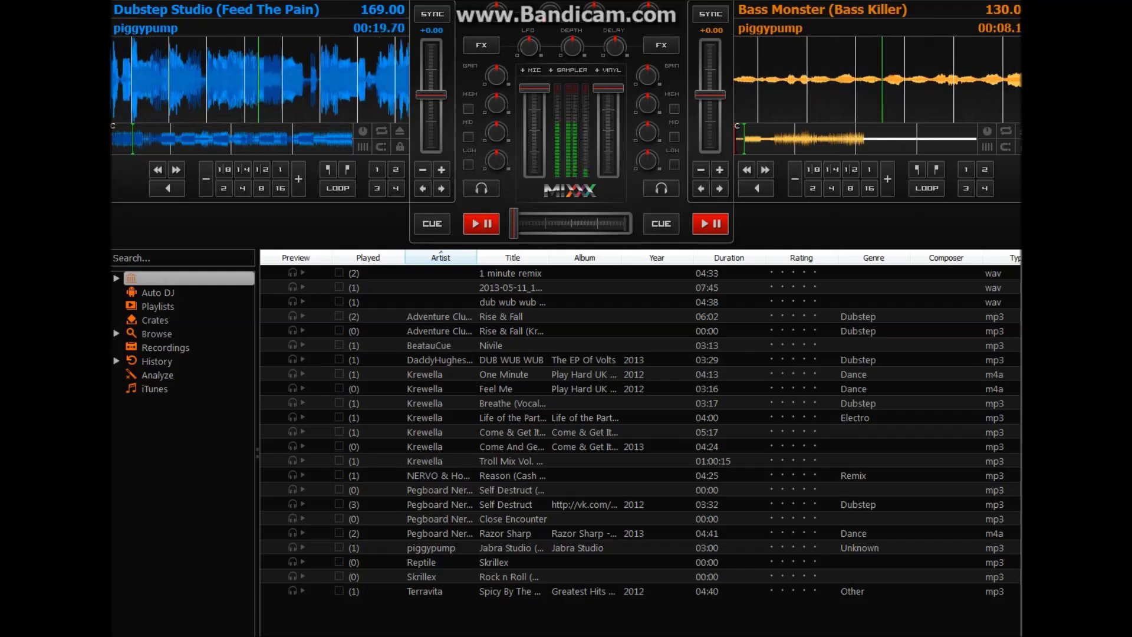
key(h)
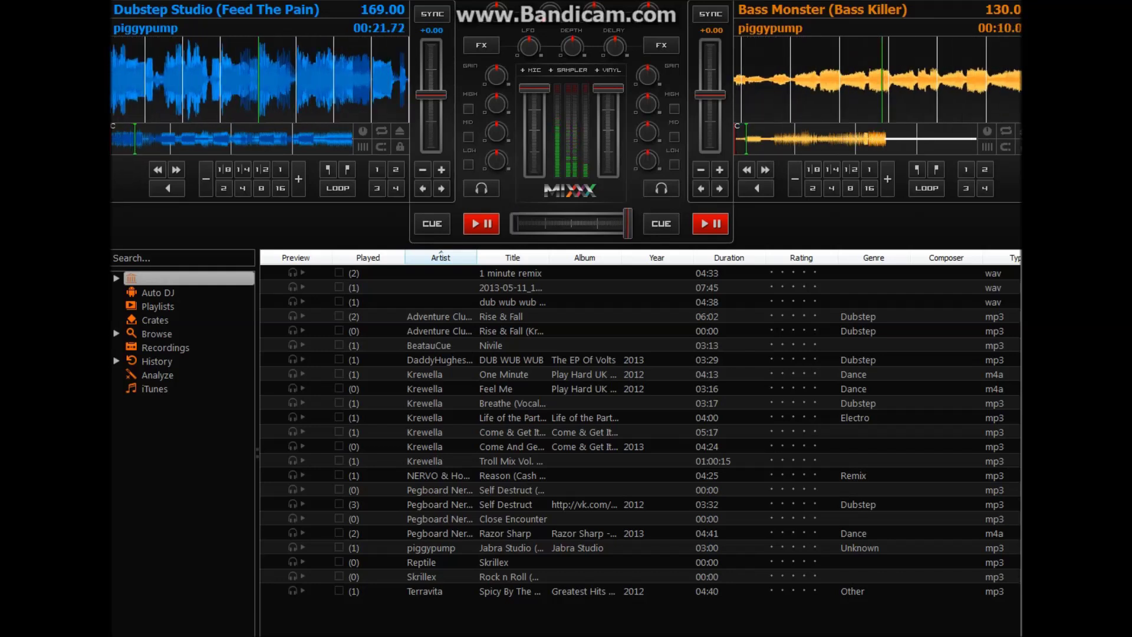
key(g)
key(h)
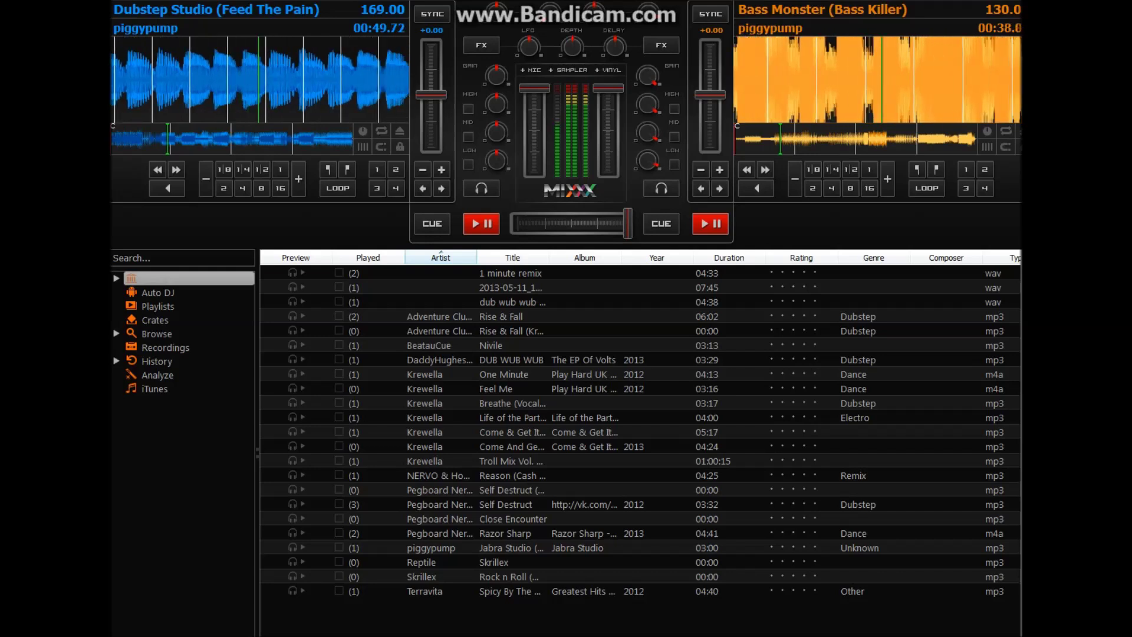
Seek Bass Monster to about 01:30, 01:52 and 02:46, pause it, then fast-forward and rewind.
click(844, 139)
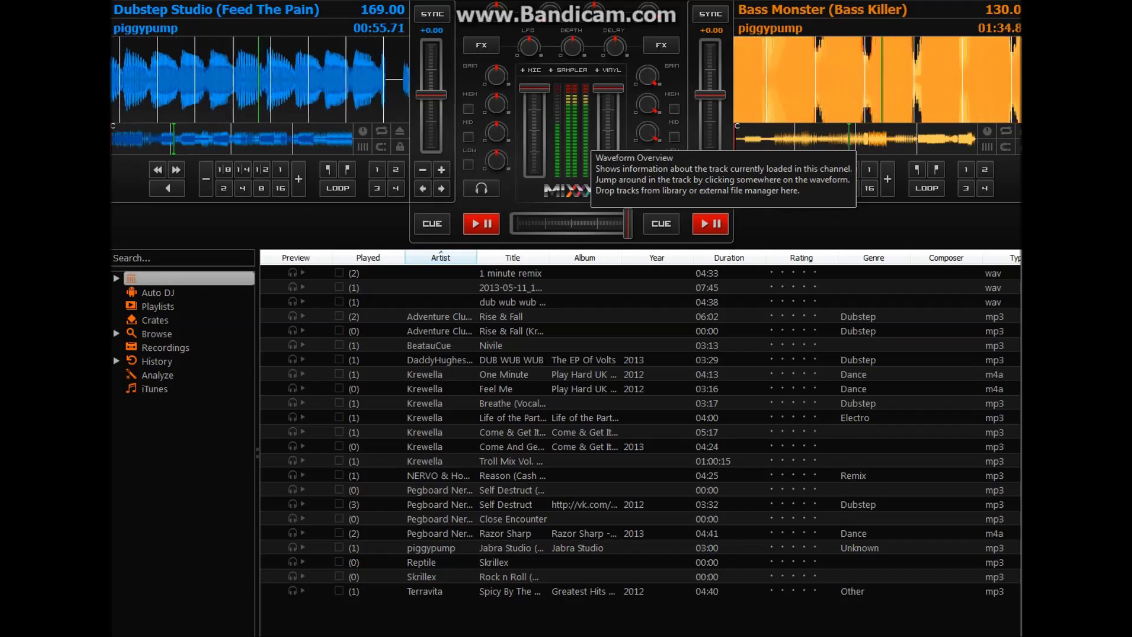
click(873, 138)
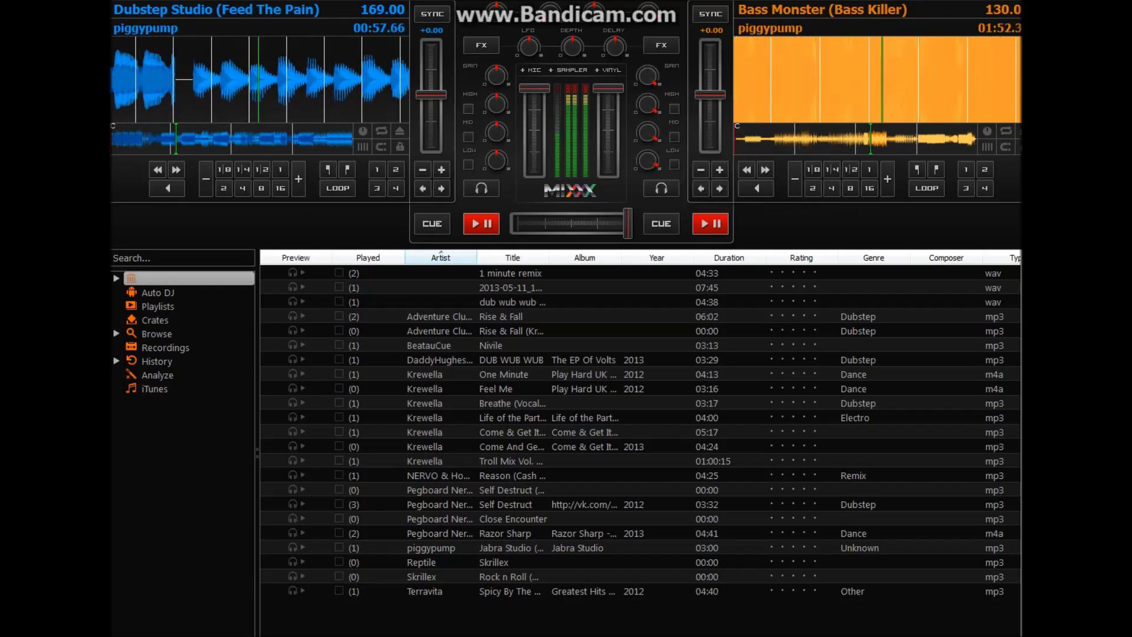
click(936, 138)
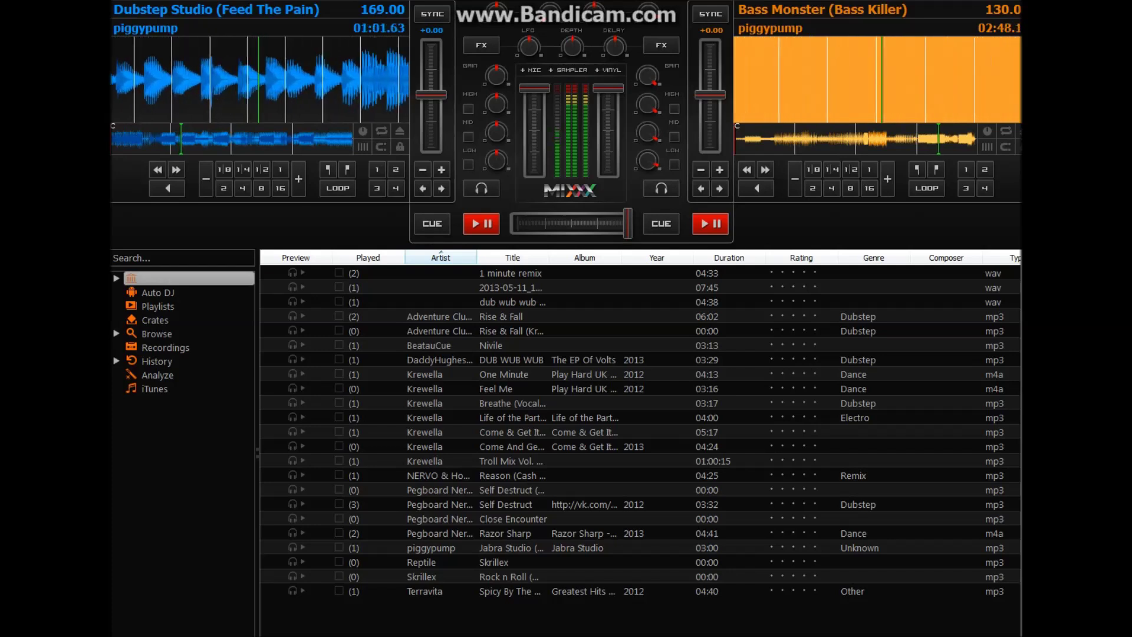
key(l)
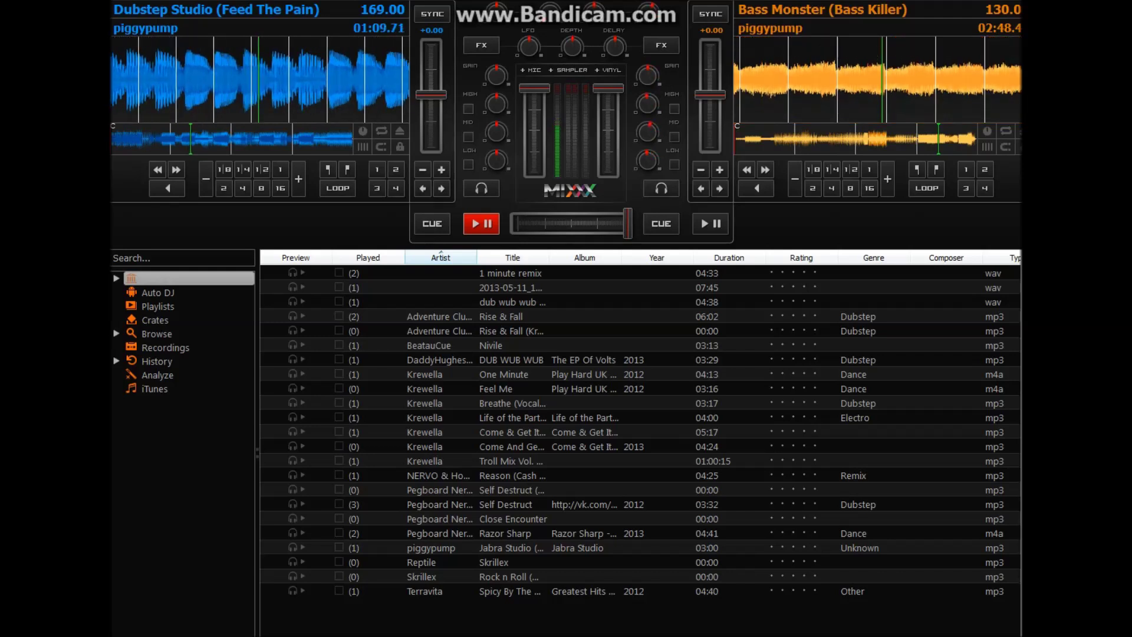
click(765, 169)
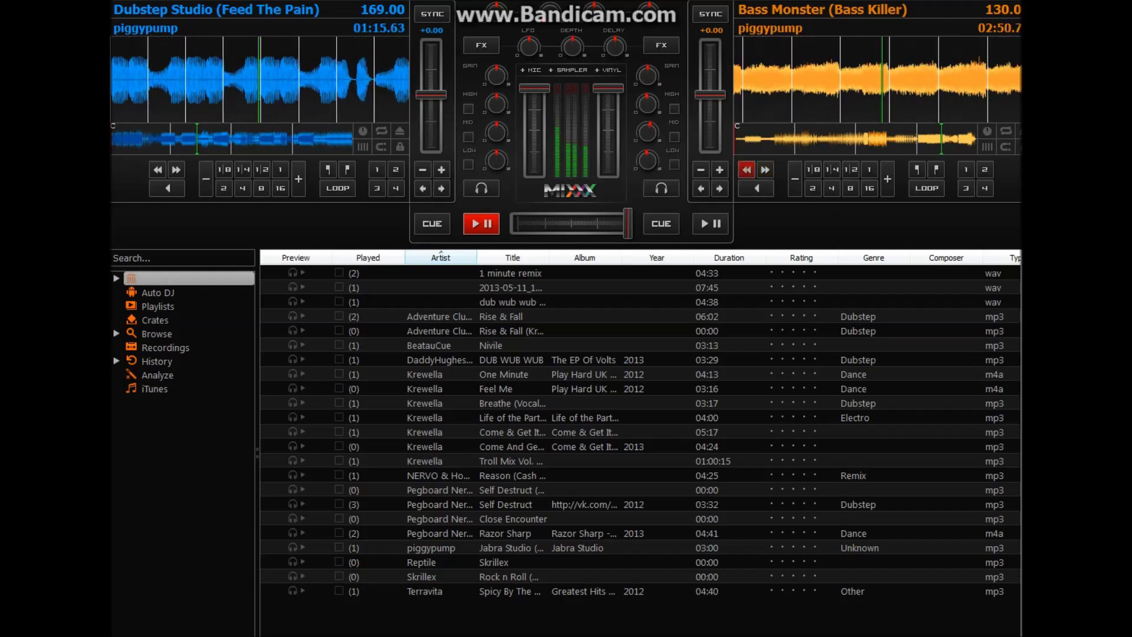
click(756, 187)
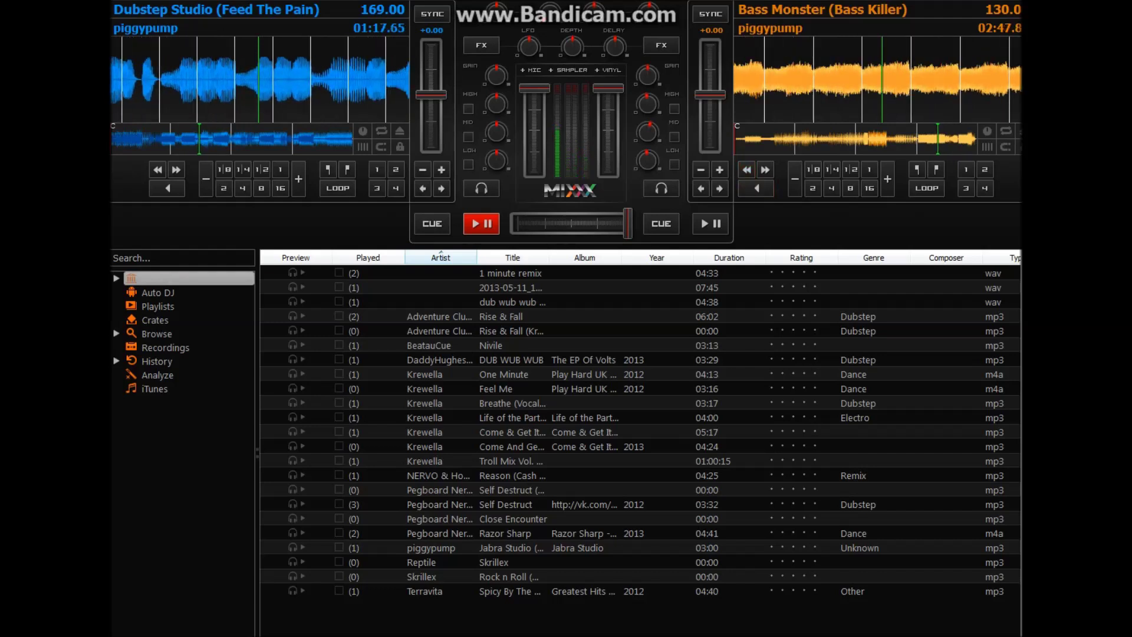
Start a quarter-beat loop on deck 2, lengthen it to 8 beats, release it, and resume playback.
key(8)
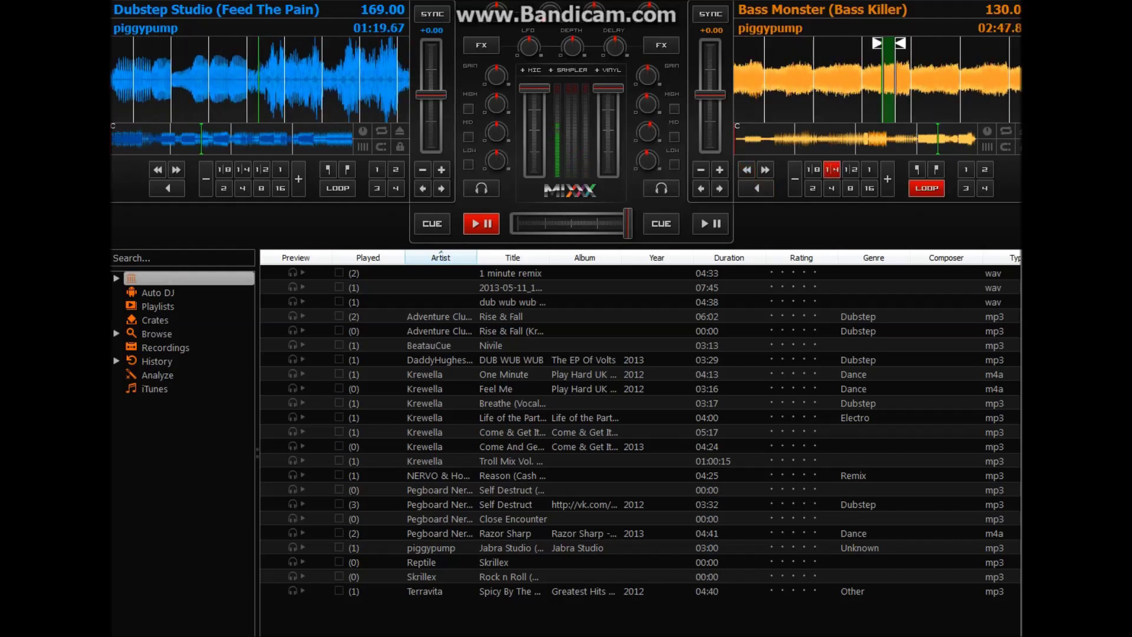
key(0)
key(0)
key(0)
key(0)
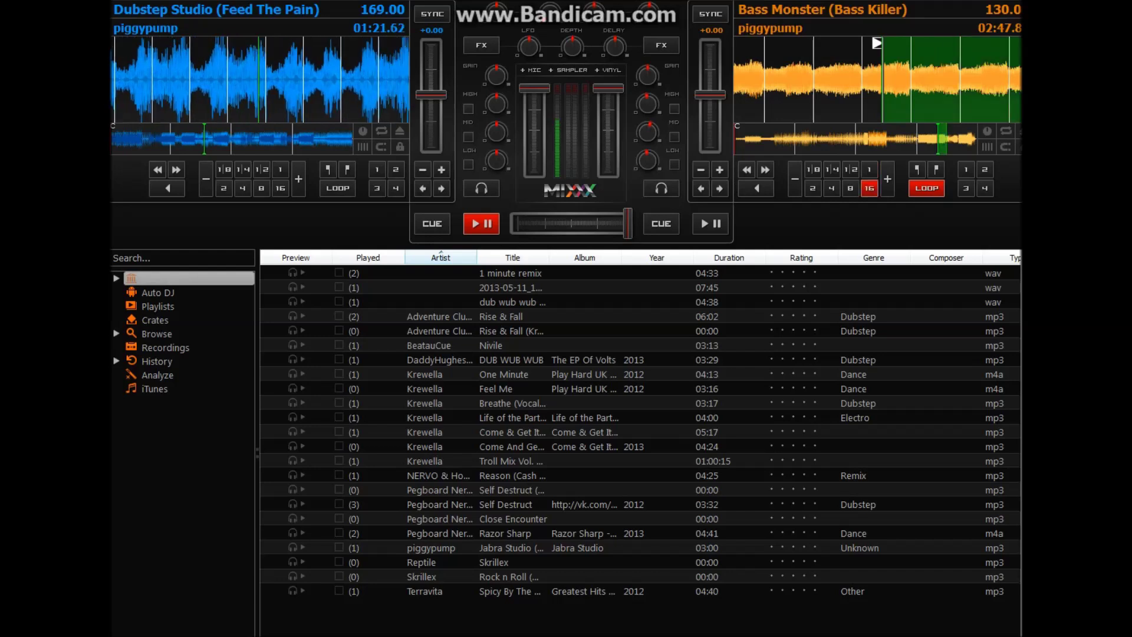
key(0)
key(9)
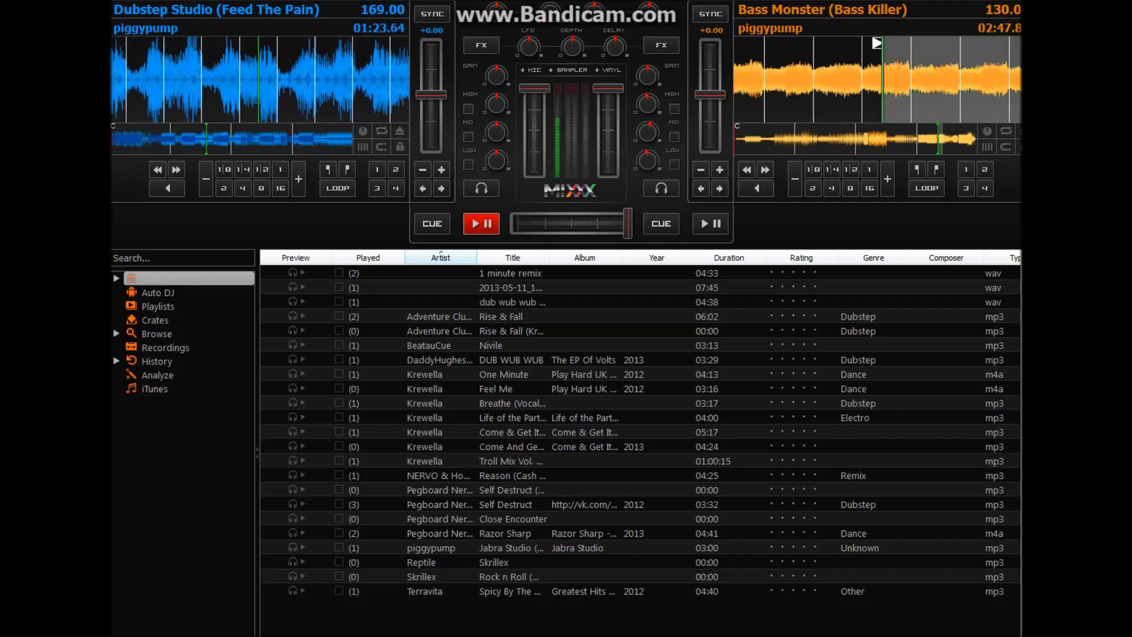
key(l)
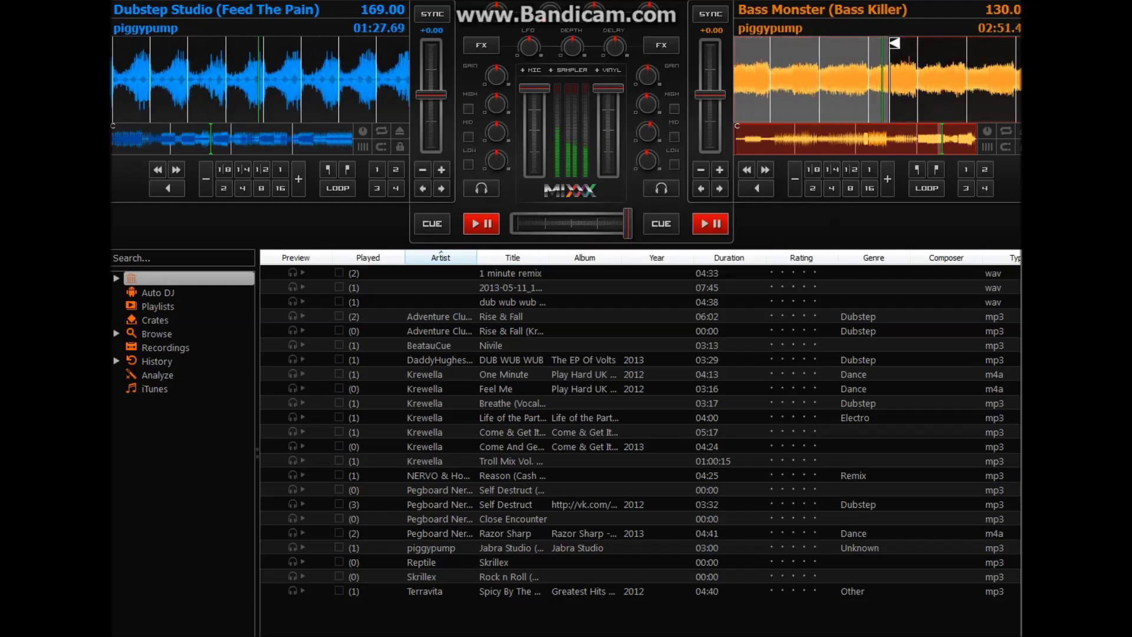
Loop deck 2 at 8, 16, 1/8, 1/4 and 1 beat, release the loop, and set hotcue 1.
key(o)
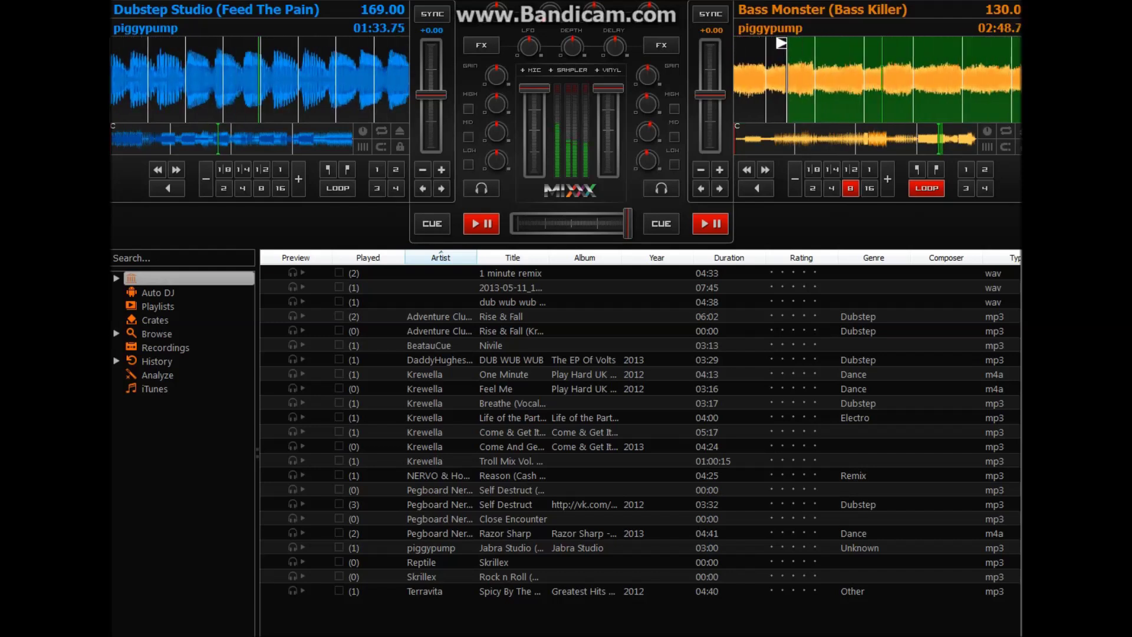
click(870, 187)
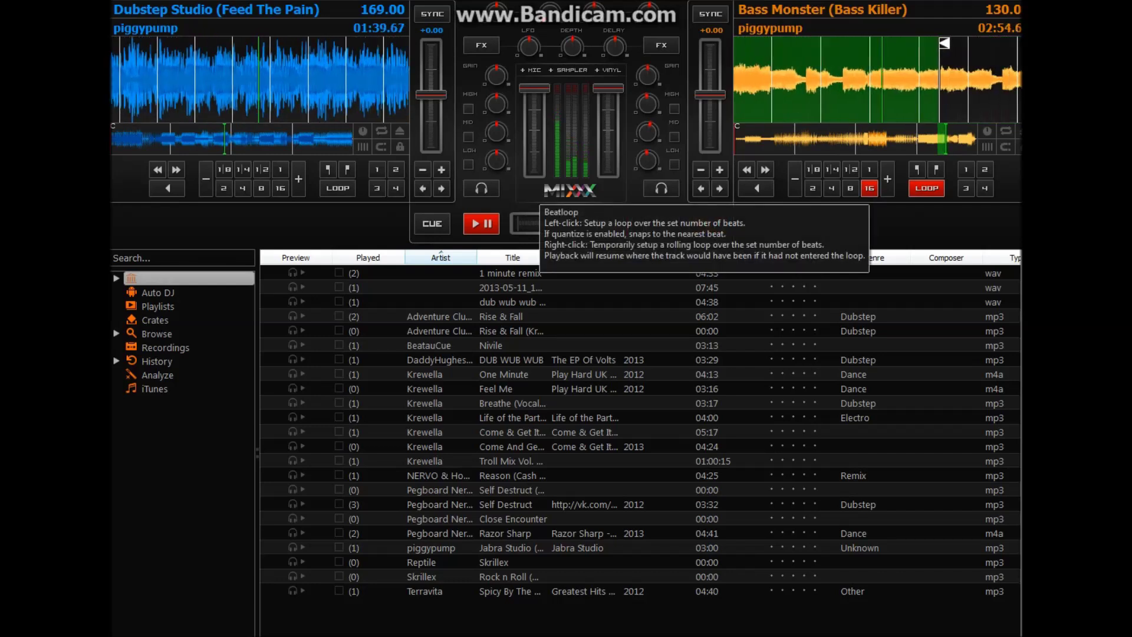
click(812, 169)
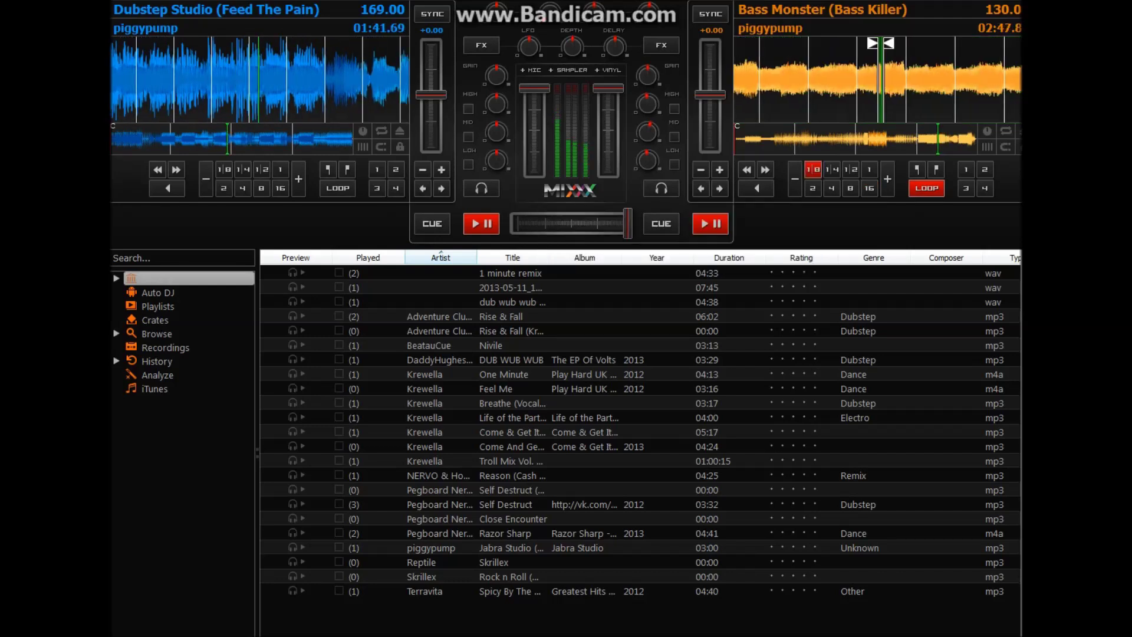
click(832, 169)
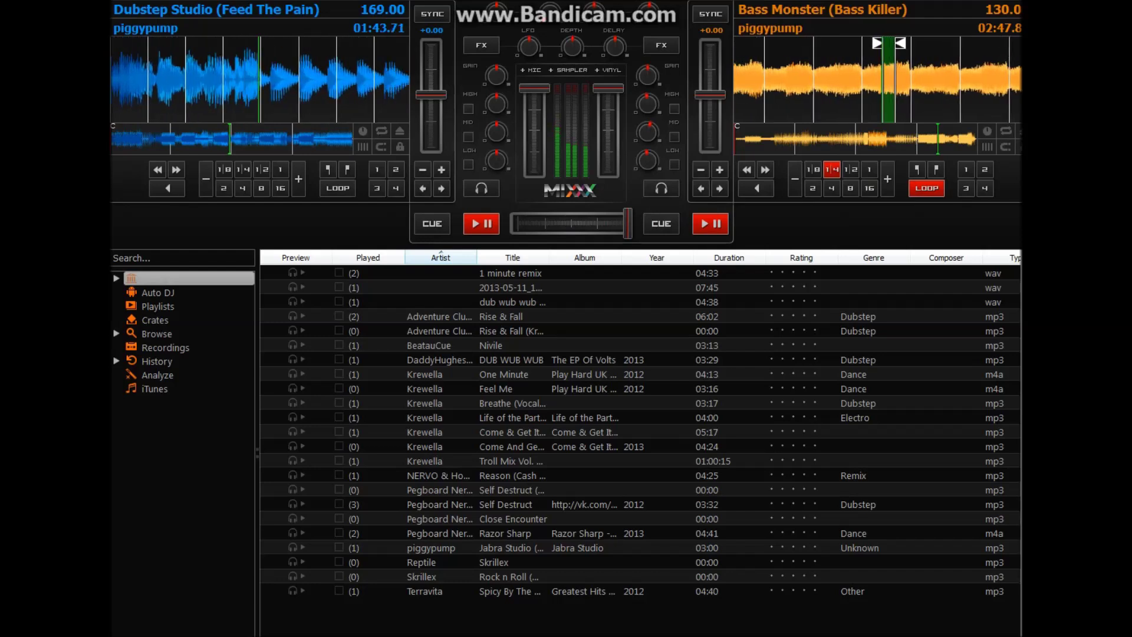
click(851, 170)
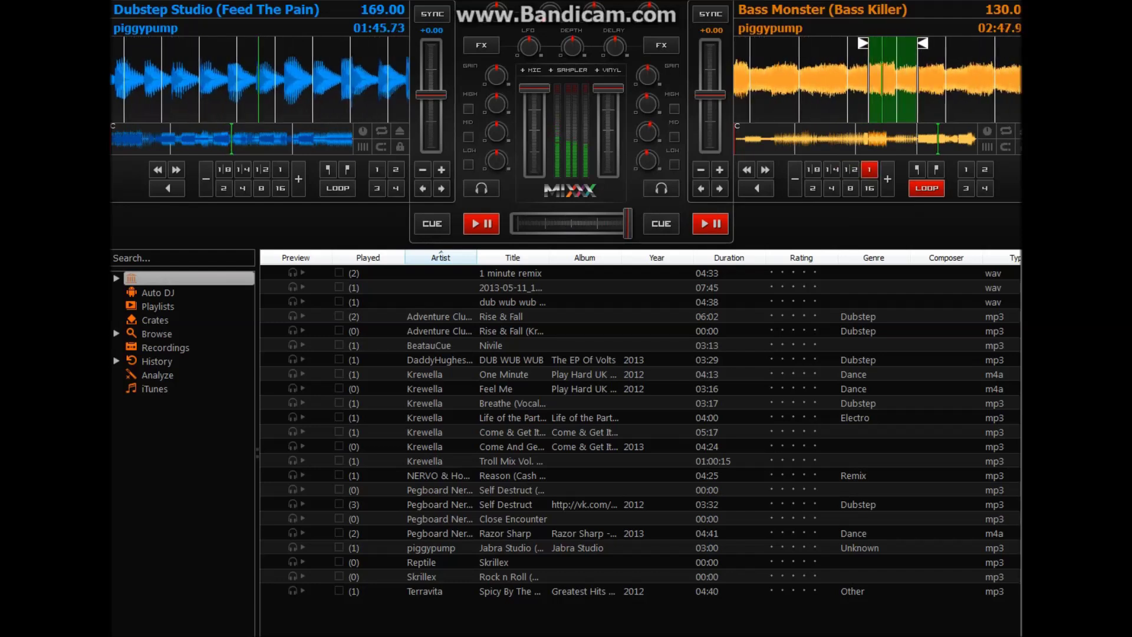
click(928, 187)
click(927, 188)
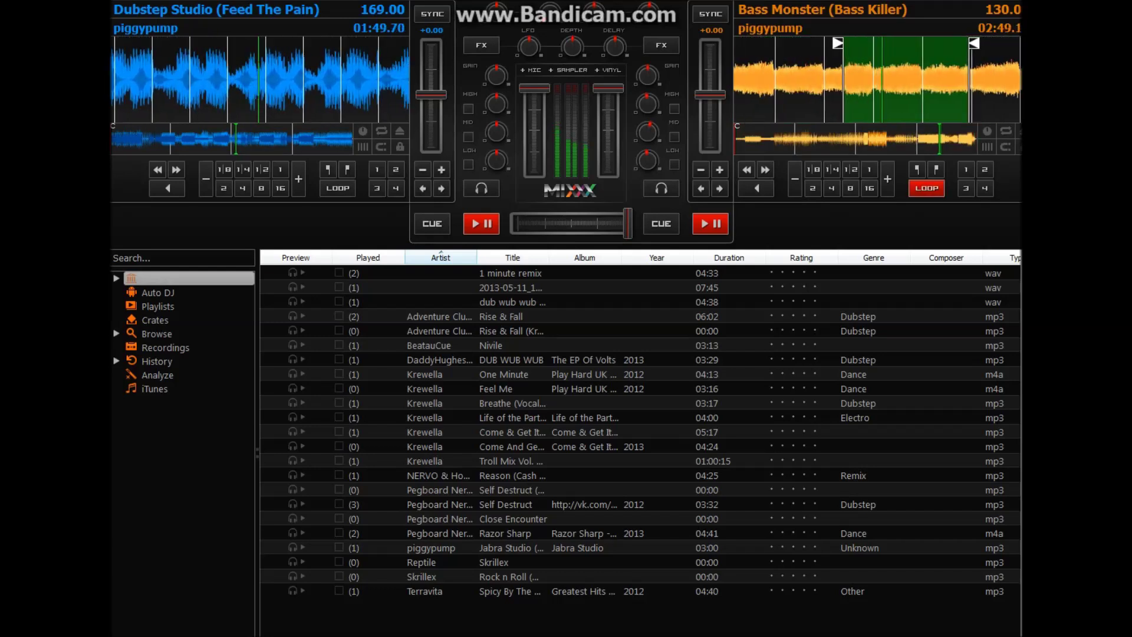
click(928, 188)
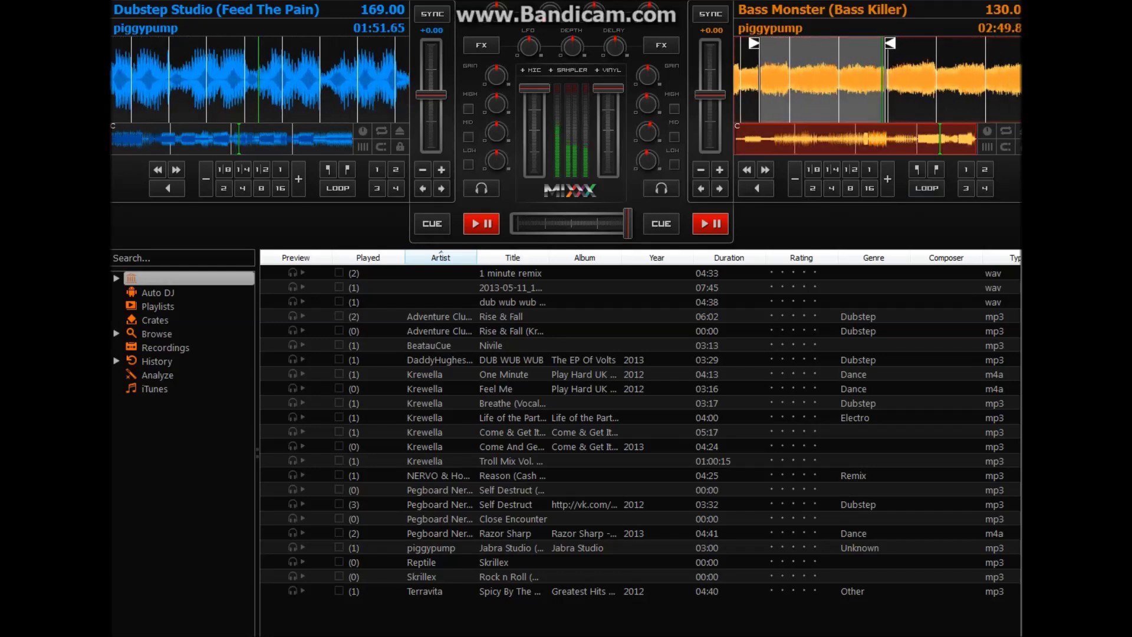
click(966, 169)
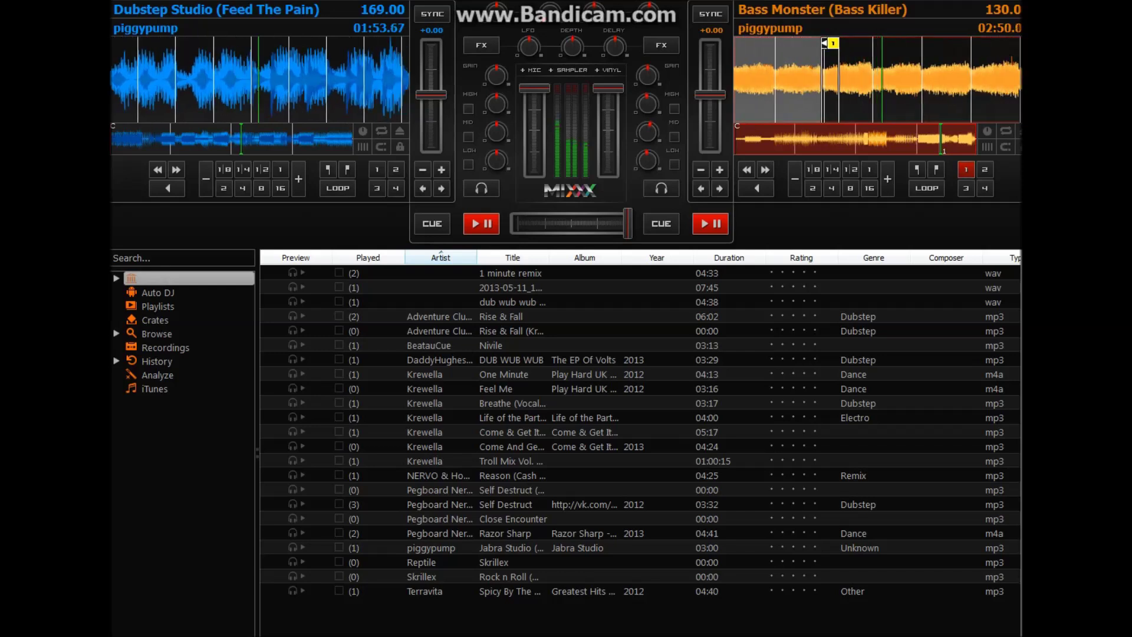
Jump deck 2 to hotcue 1 twice, set hotcues 2, 3 and 4, then jump to hotcue 4.
key(7)
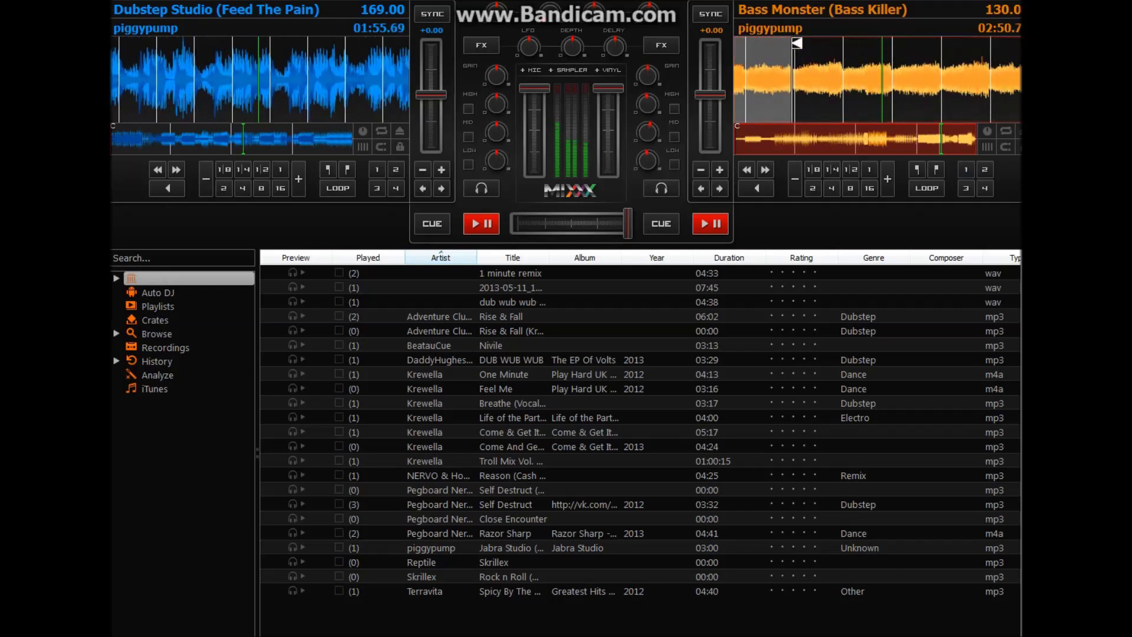
key(7)
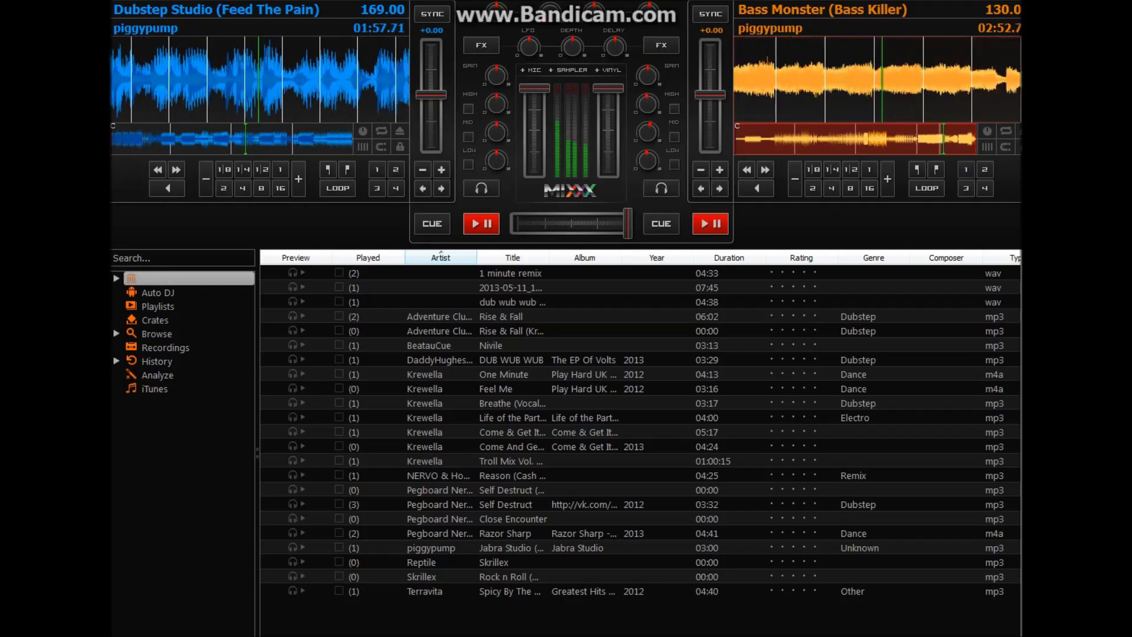
key(8)
key(9)
key(0)
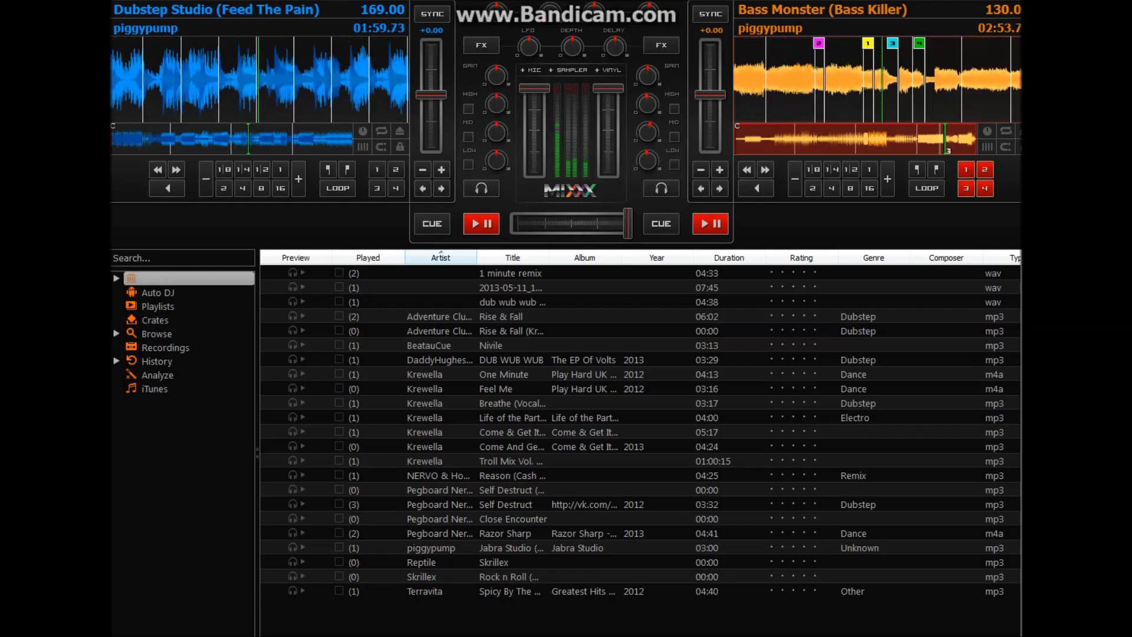
key(0)
Clear all four deck 2 hotcues, pause Bass Monster, and raise its tempo to +10%.
key(shift+7)
key(shift+9)
key(shift+0)
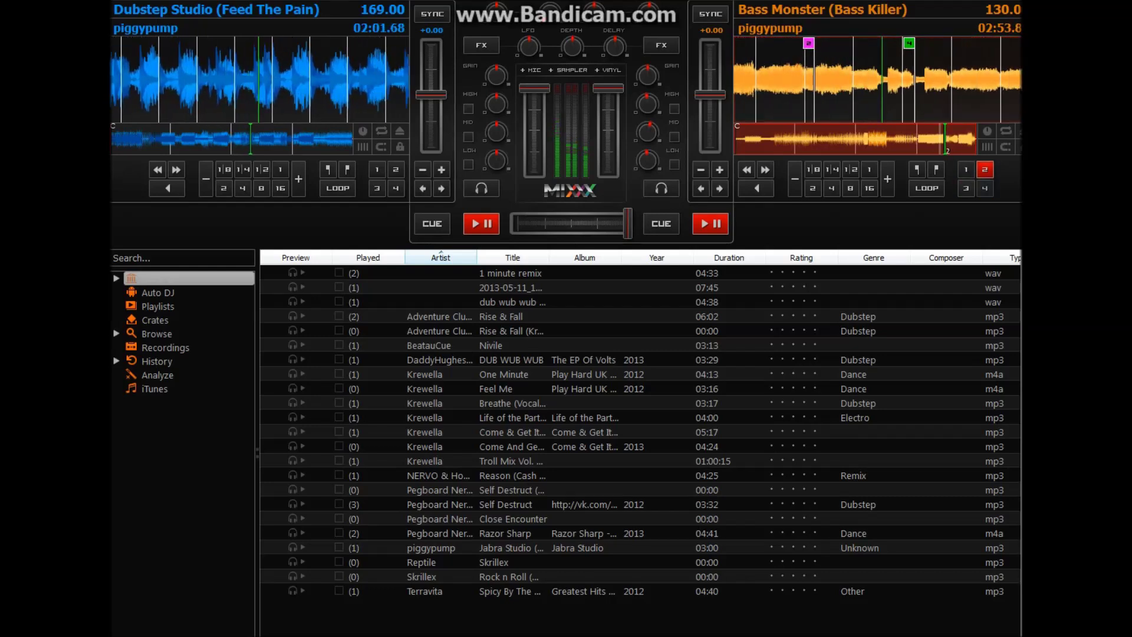
key(shift+8)
key(l)
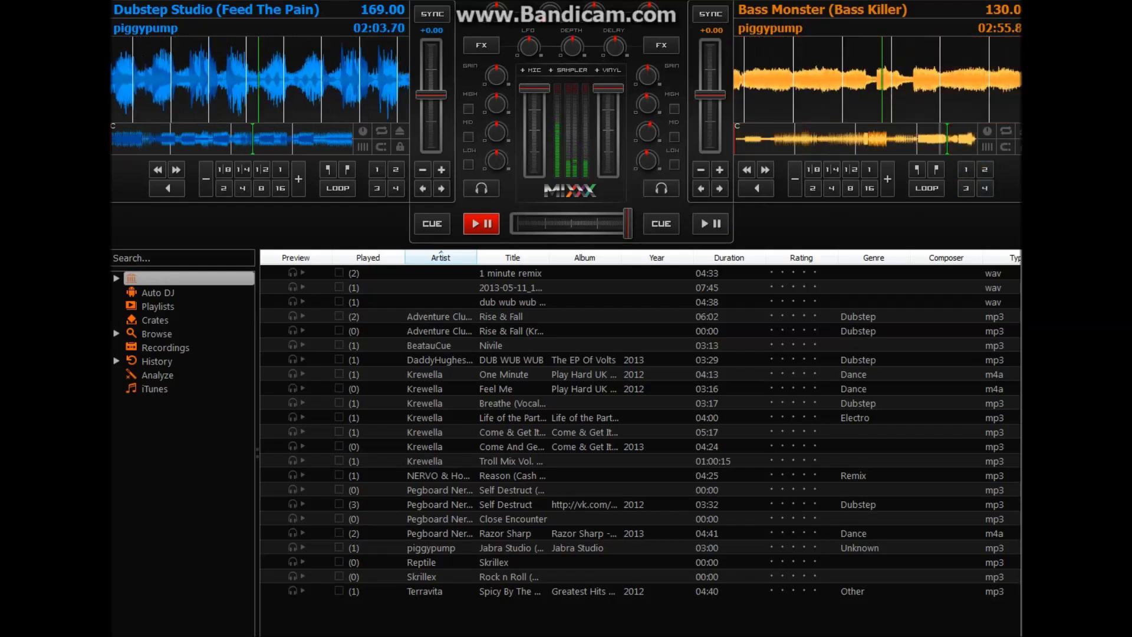
key(F10)
key(F10)
key(F10)
Resume Bass Monster and switch its tempo between -10% and maximum with the pitch keys.
key(l)
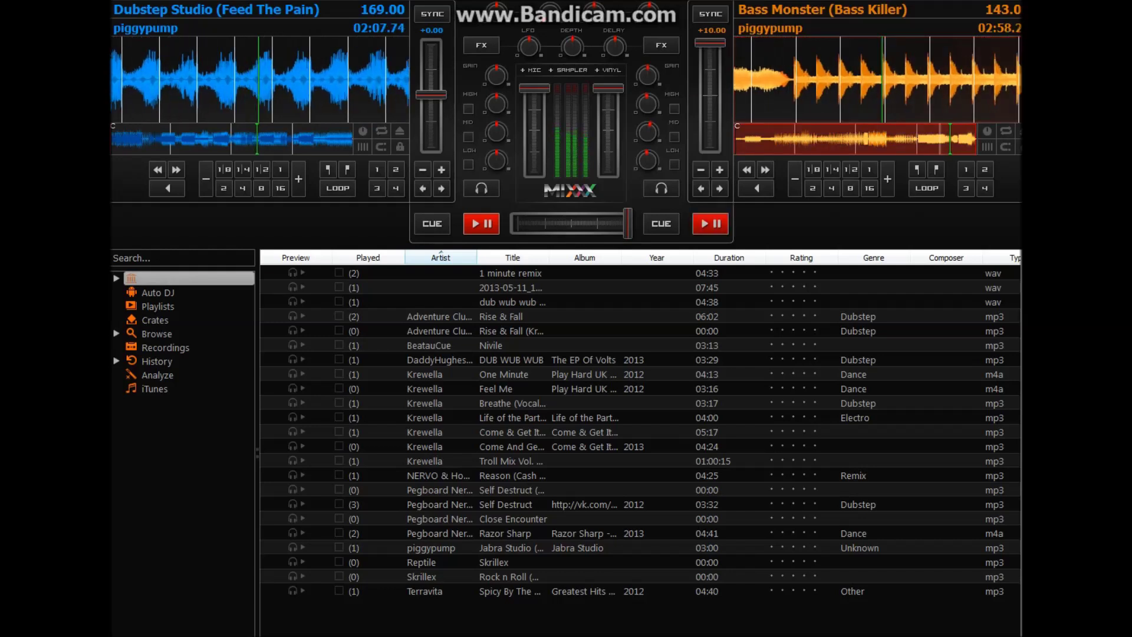
key(F9)
key(F9)
key(F9)
key(F10)
key(F10)
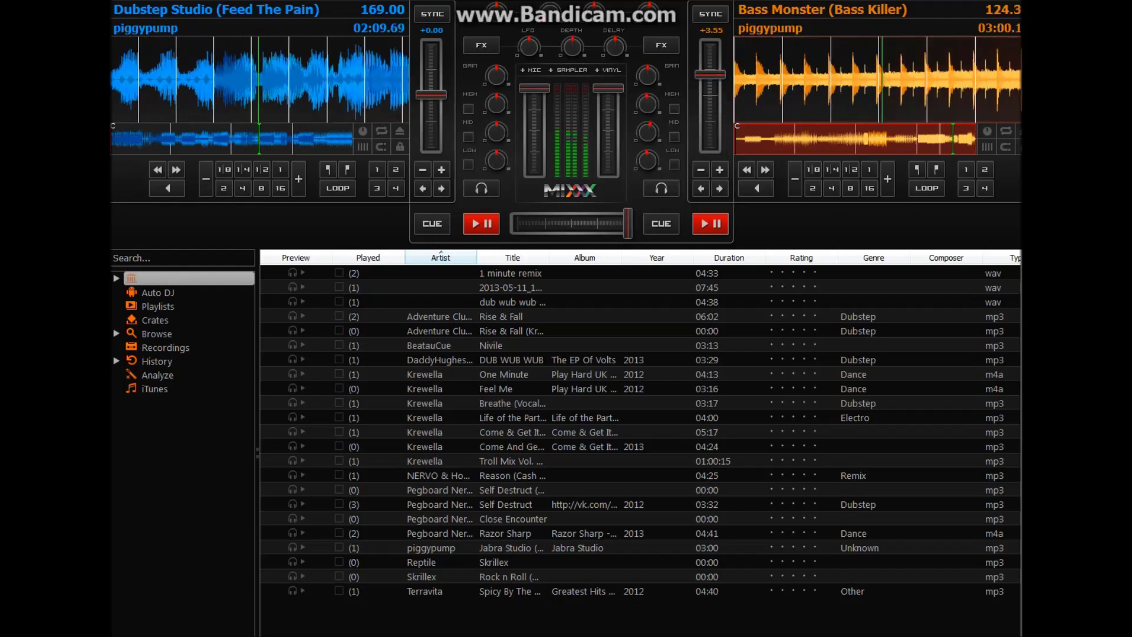
key(F10)
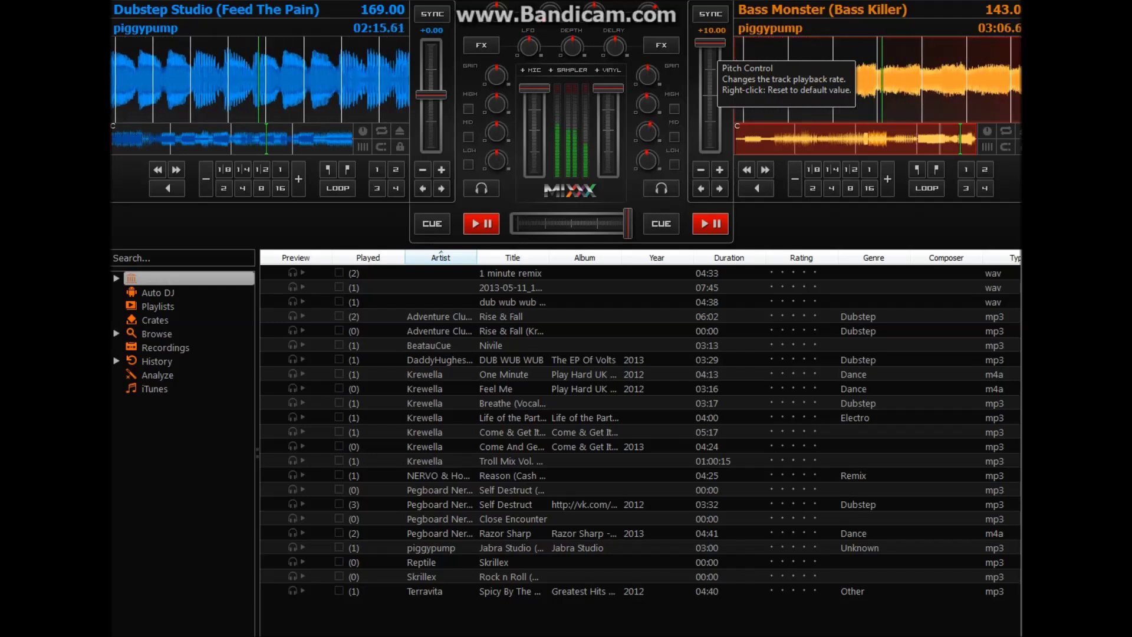
Drag deck 2's pitch slider to minimum and back to maximum, pause it, and fade fully to Dubstep Studio.
drag(710, 41, 710, 148)
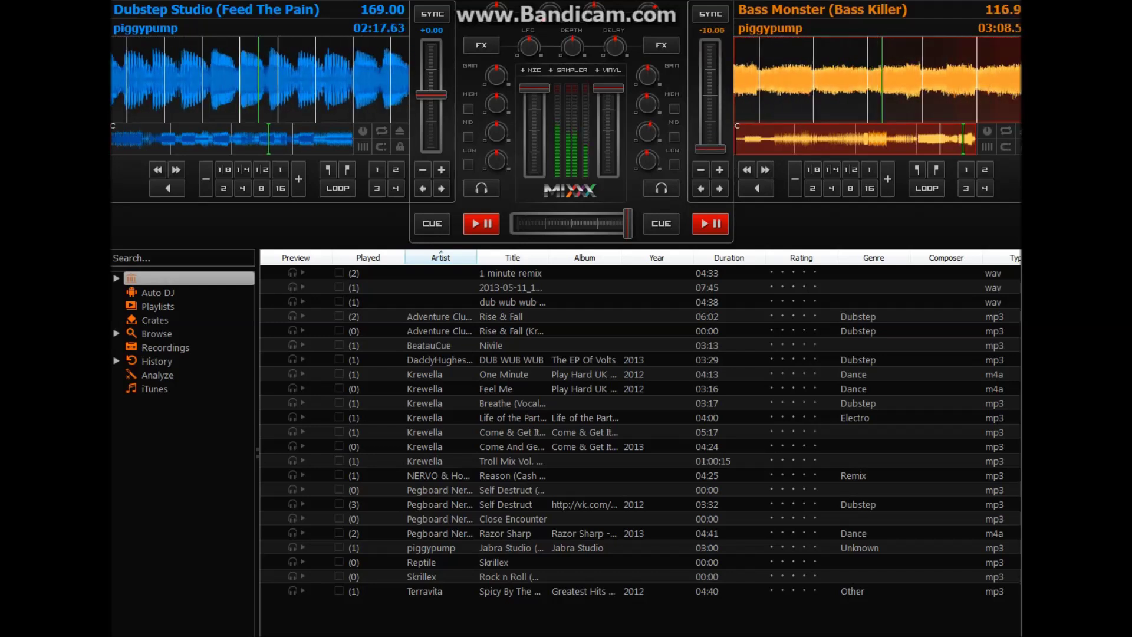
drag(709, 148, 710, 41)
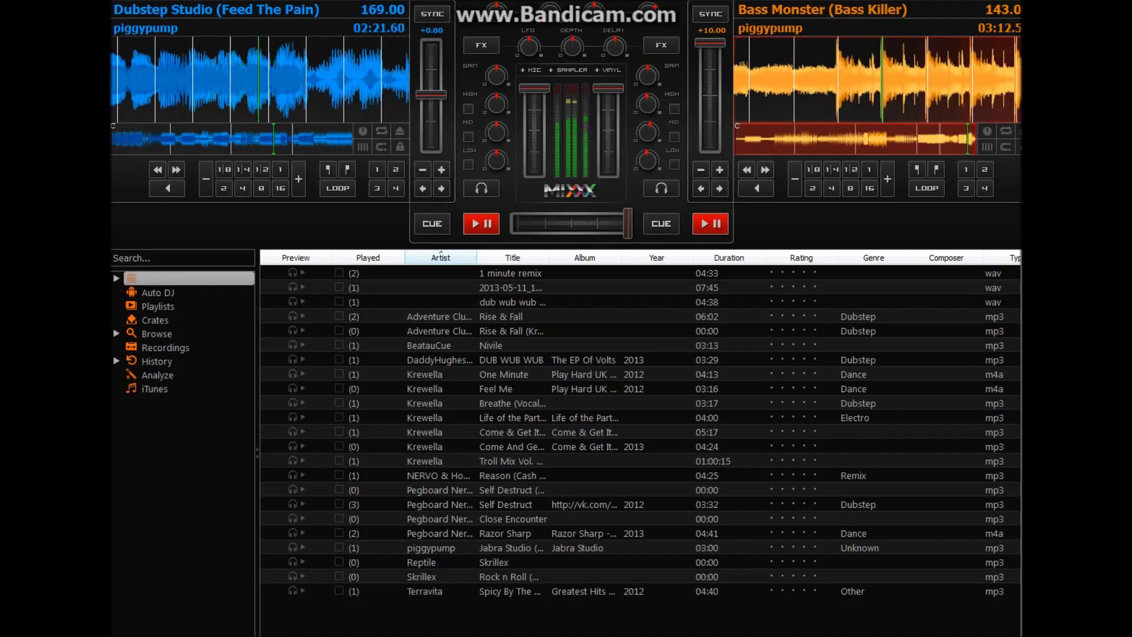
key(l)
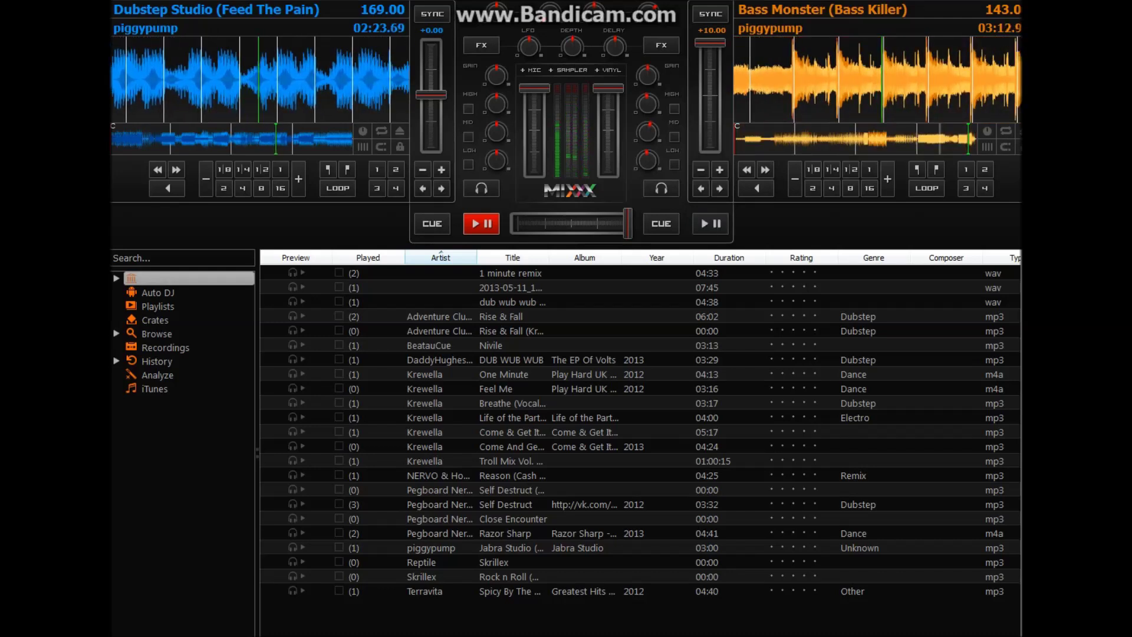
key(shift+g)
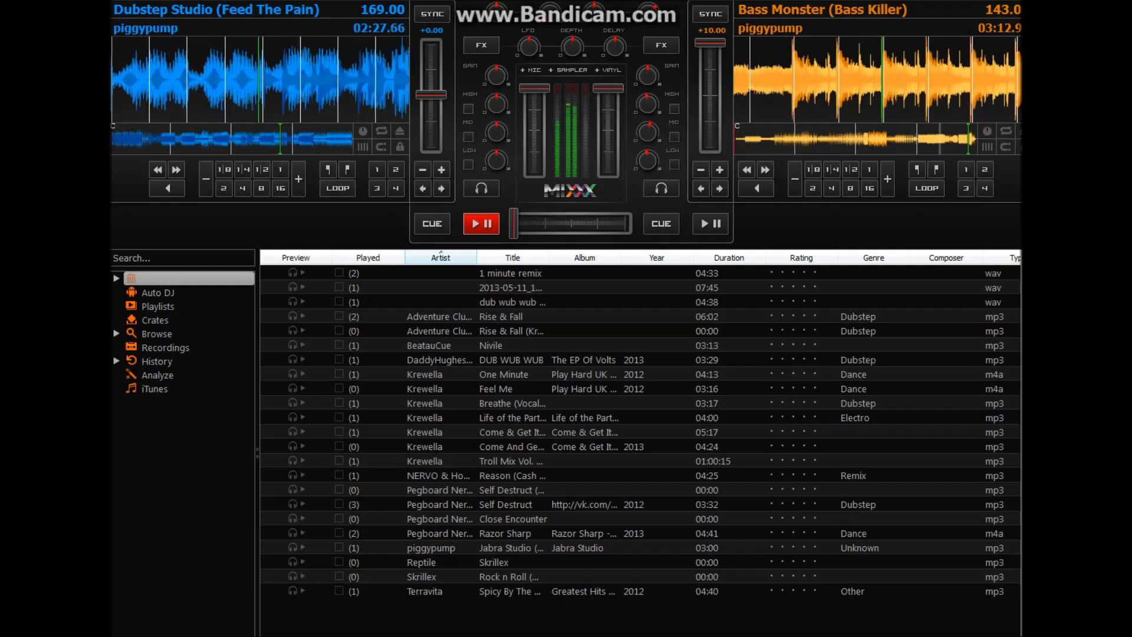
Switch deck 1's pitch between +10% and -10% twice, leaving Dubstep Studio at 152.09 BPM.
key(F2)
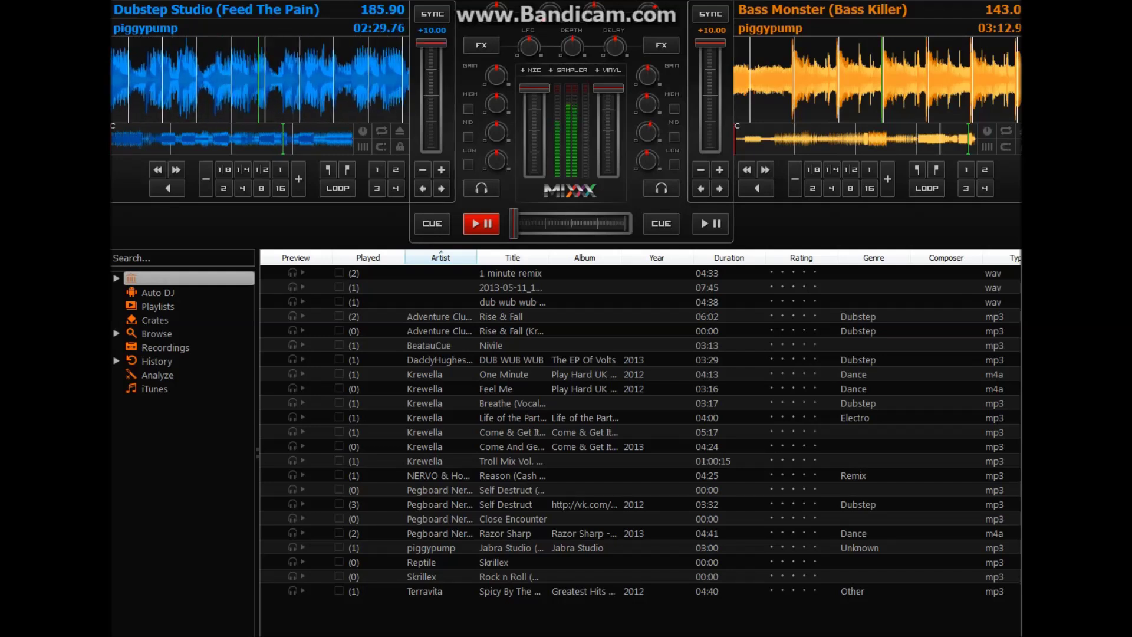
key(F1)
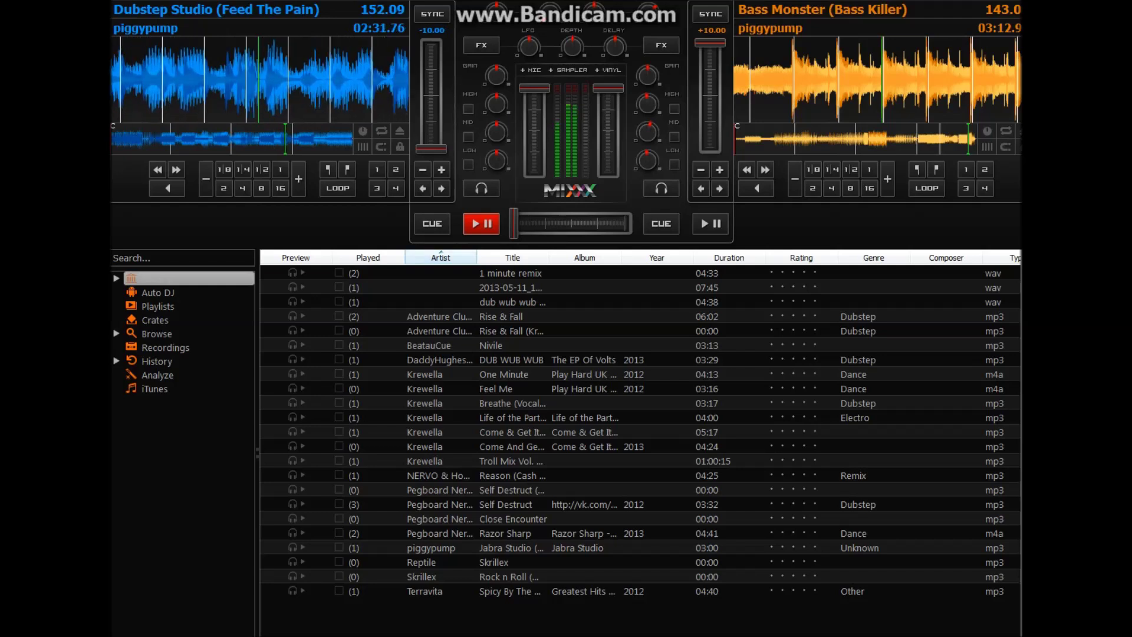
key(F2)
key(F1)
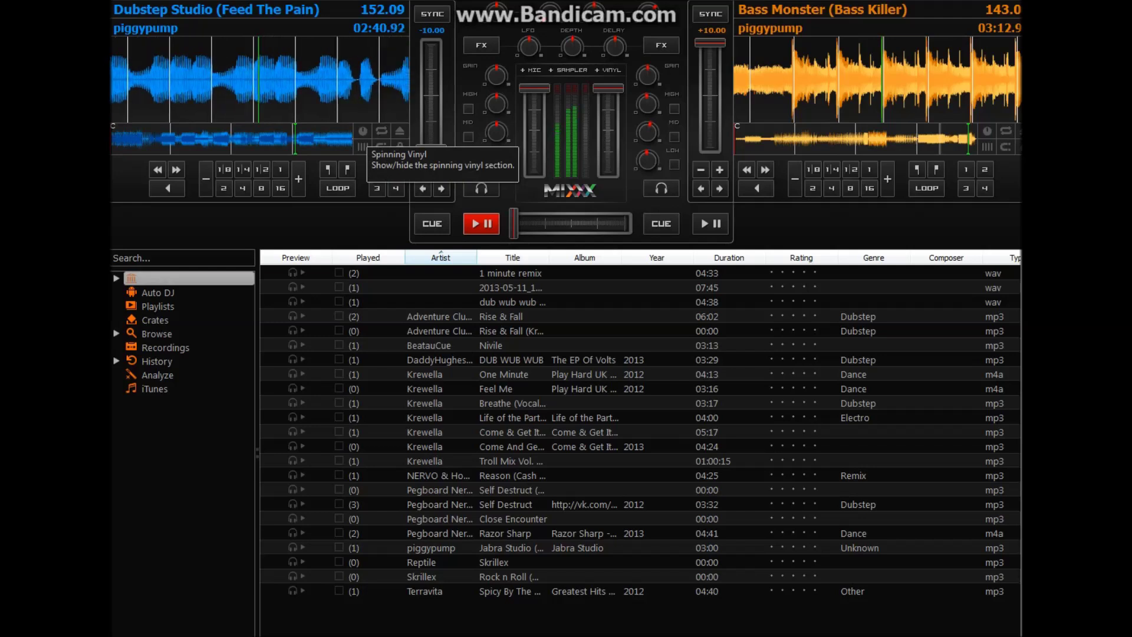
Show Dubstep Studio's spinning vinyl, jump the track back a few seconds, then hide the vinyl.
click(363, 131)
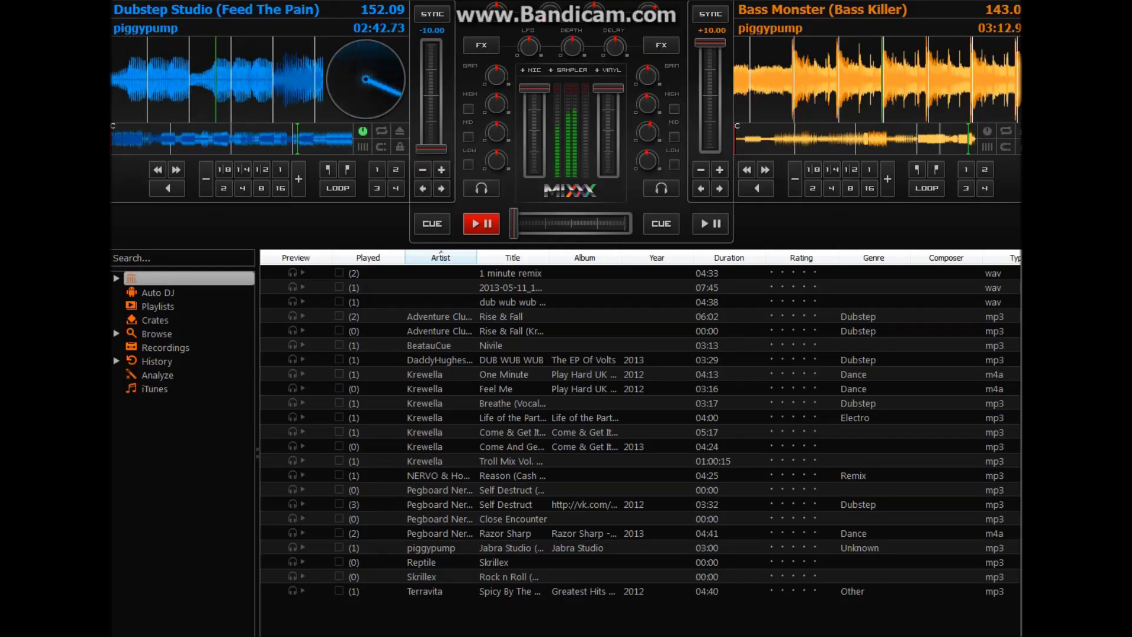
key(e)
key(e)
click(364, 131)
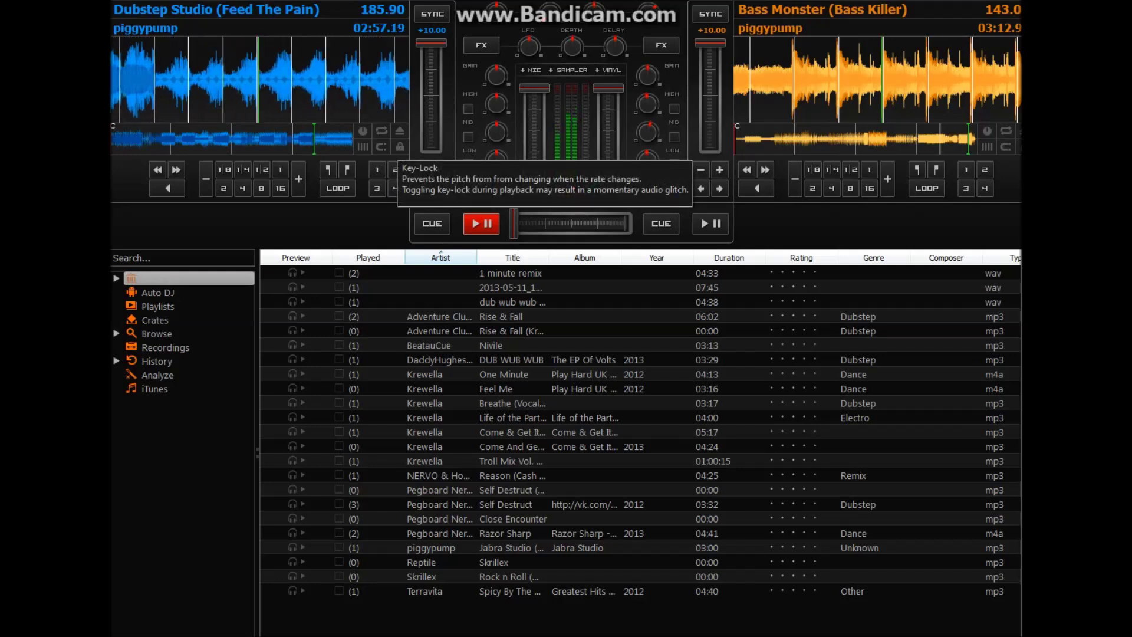
Enable key-lock on Dubstep Studio, cue and restart it, and nudge the crossfader toward centre.
click(401, 147)
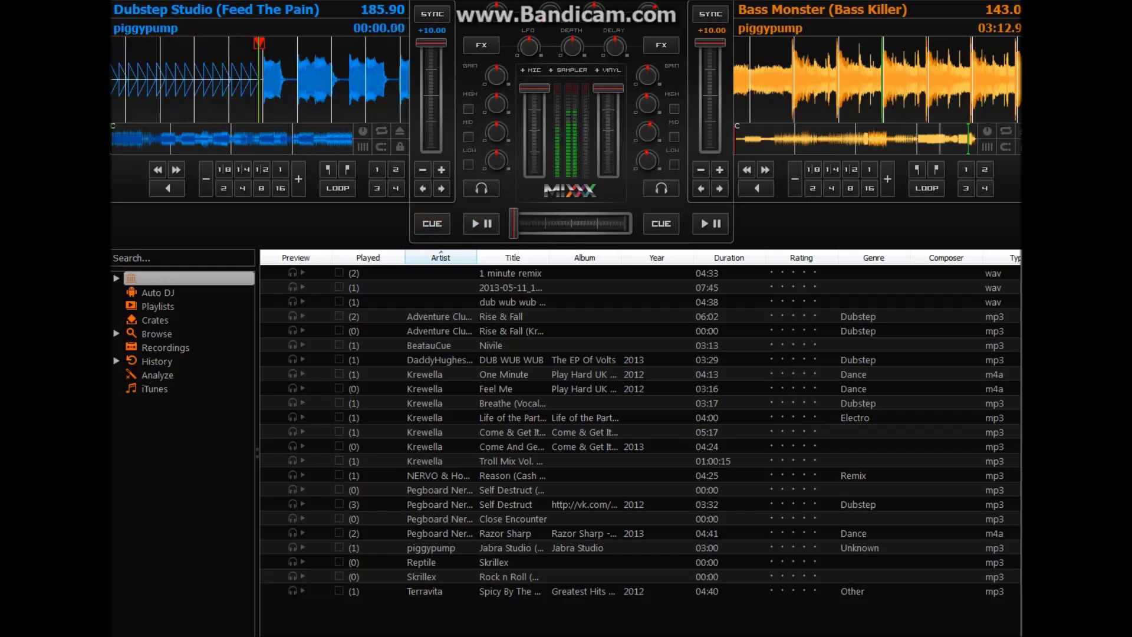
key(d)
key(d)
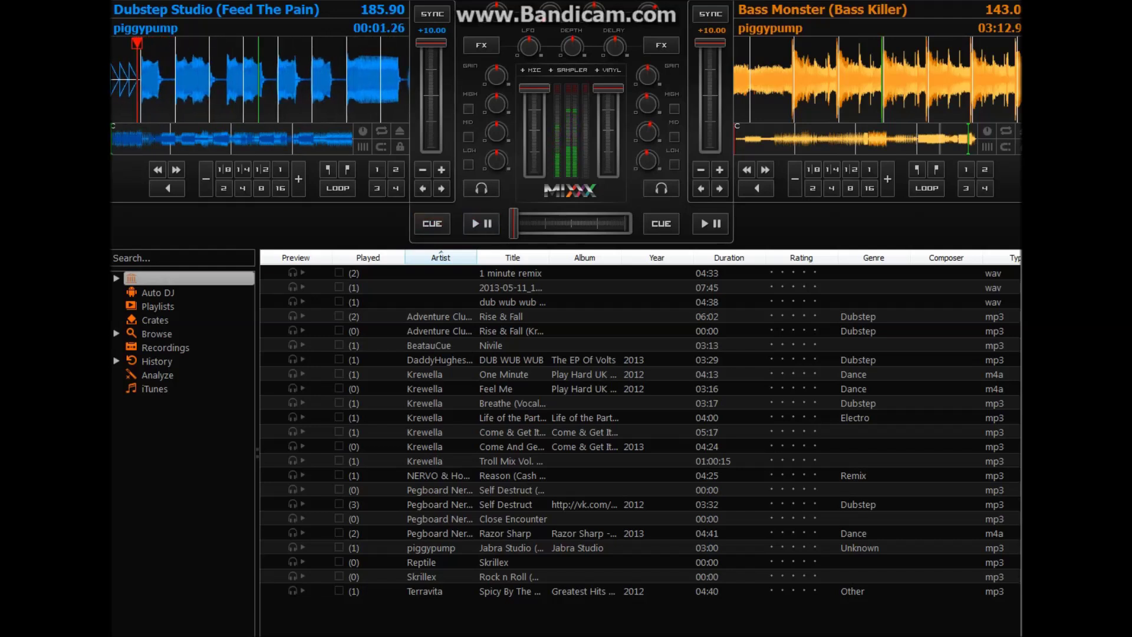
key(h)
key(h)
key(f)
key(d)
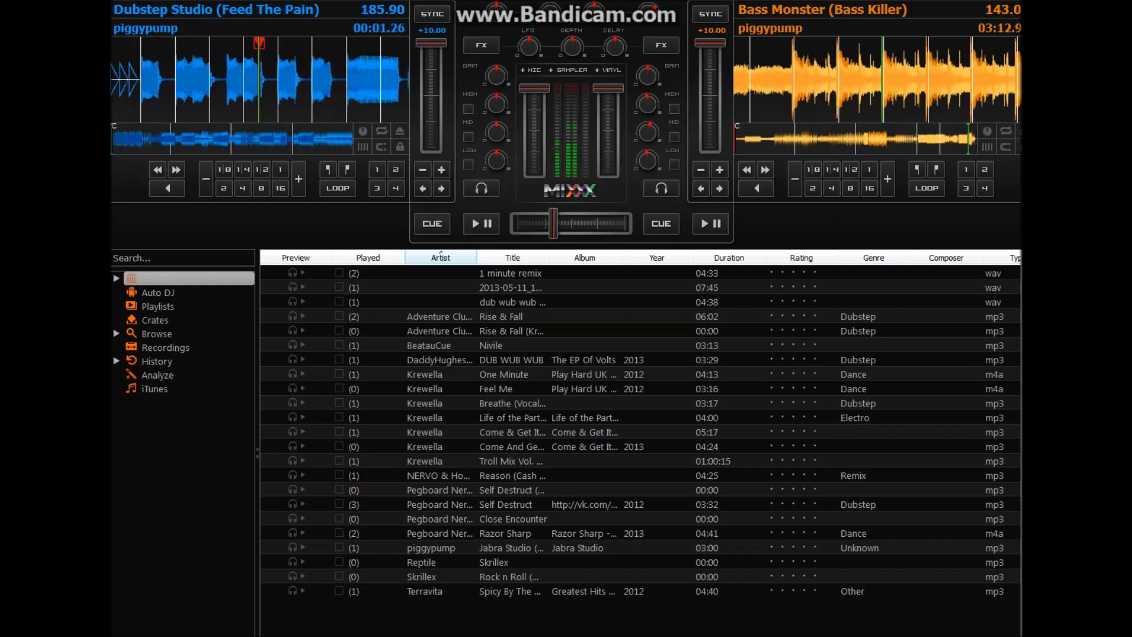
Park Dubstep Studio at its cue near 00:01.26 and preview Bass Monster from its cue near 03:13.
key(f)
key(d)
key(f)
key(f)
key(semicolon)
key(semicolon)
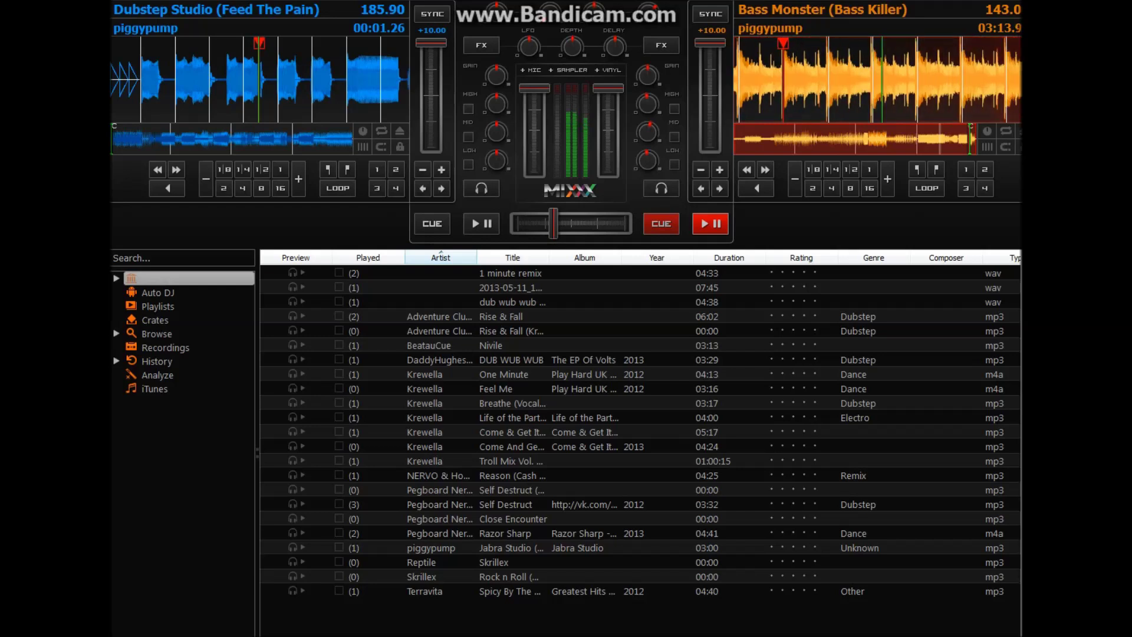
key(f)
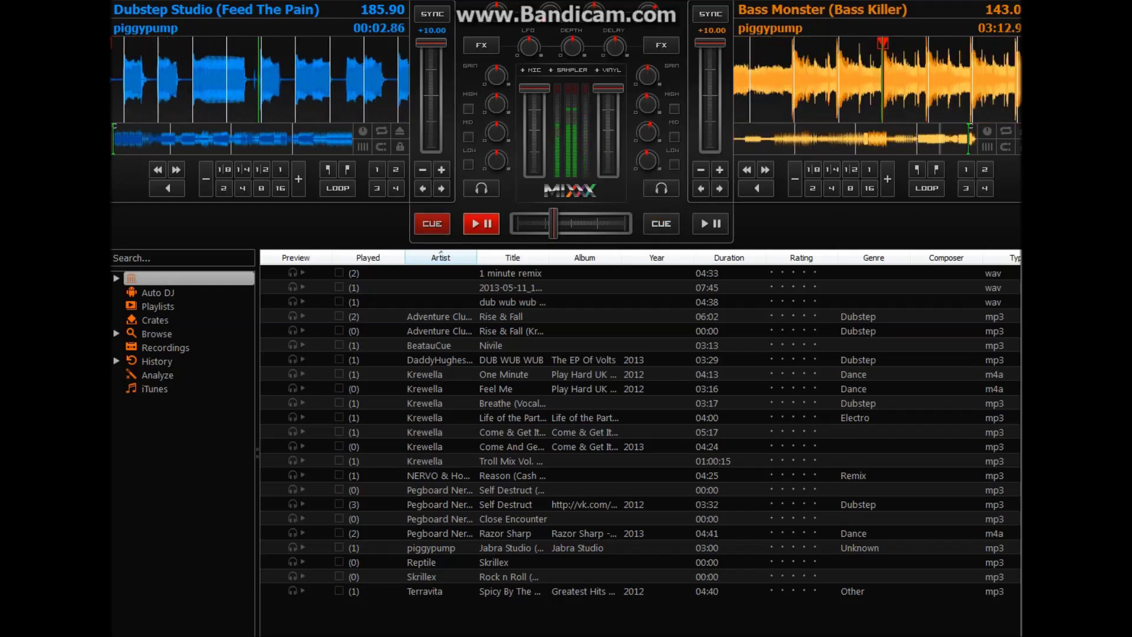
key(f)
key(semicolon)
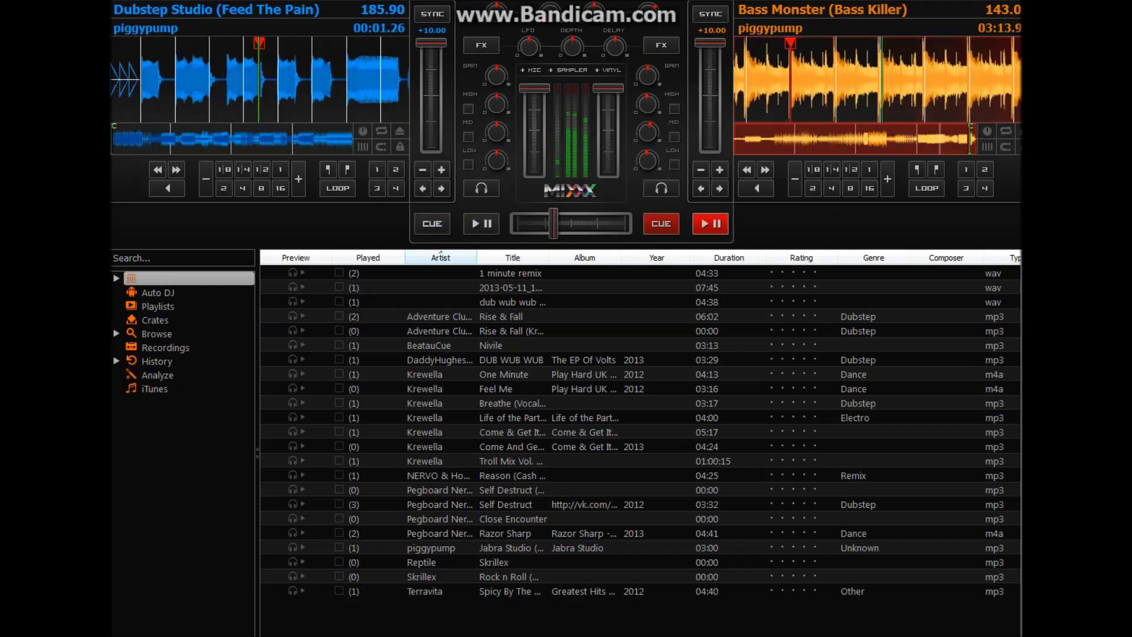
key(Down)
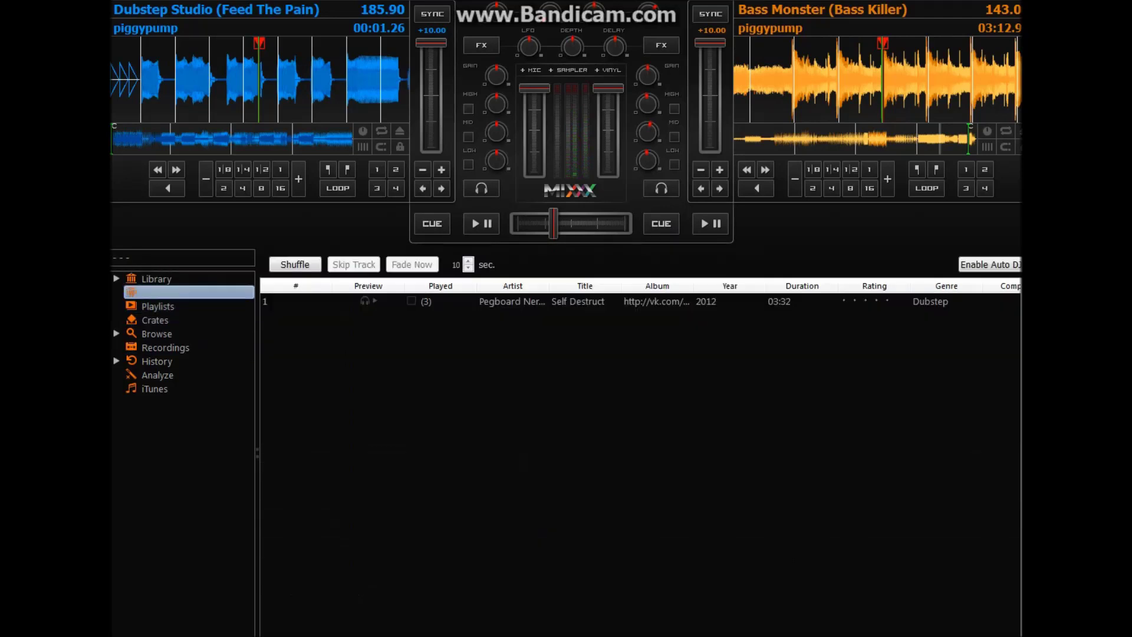
key(Down)
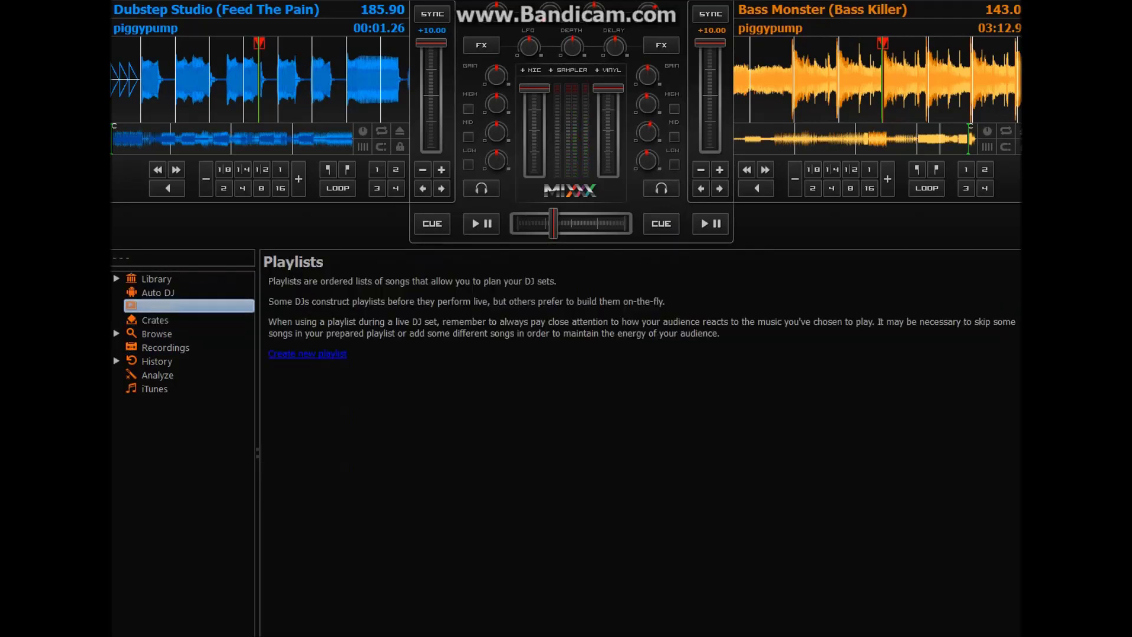
key(Down)
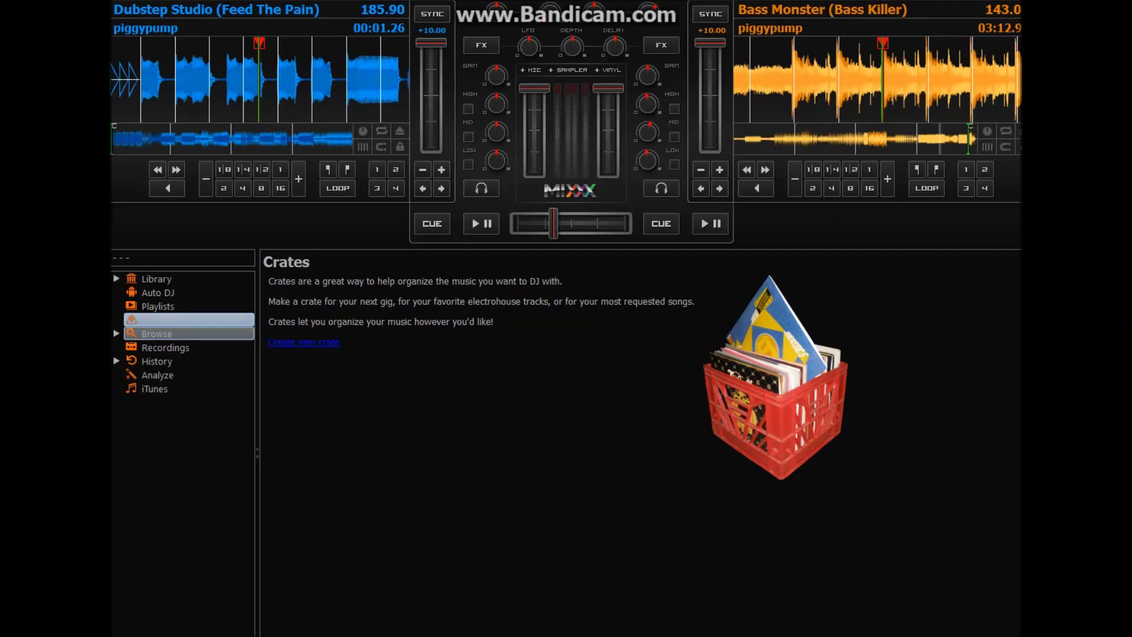
key(Down)
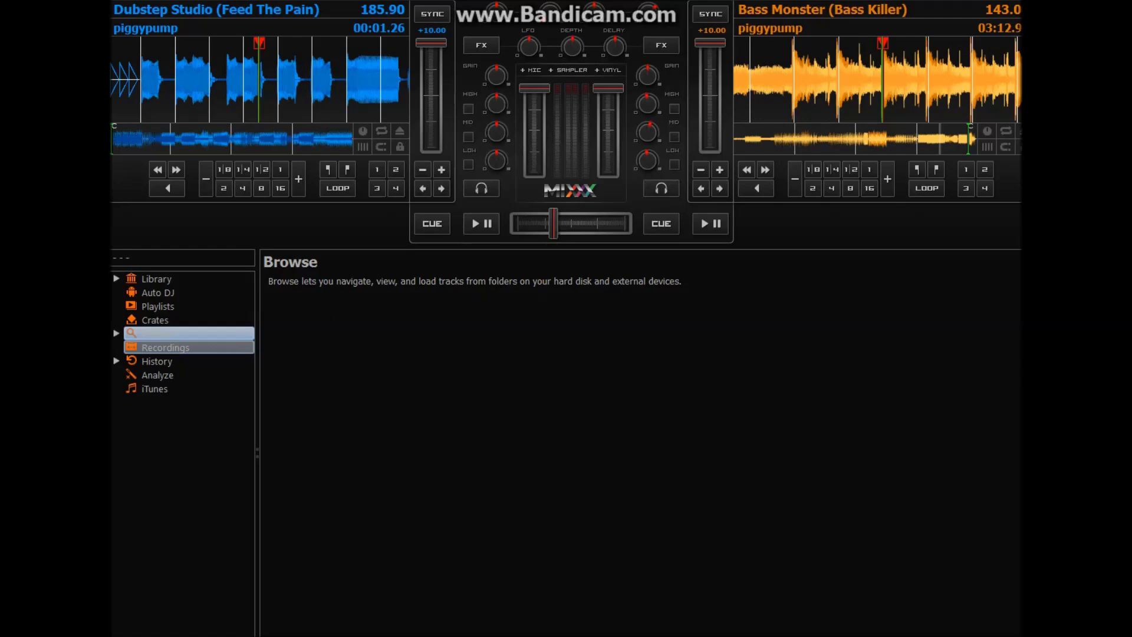
key(Down)
key(Down)
key(Down)
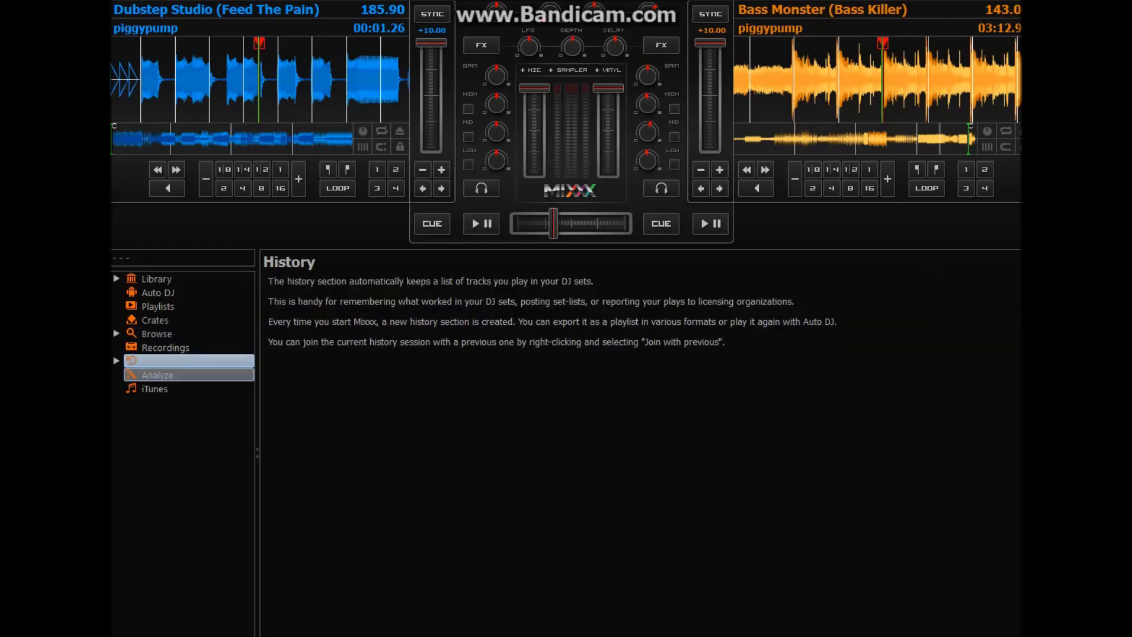
key(Down)
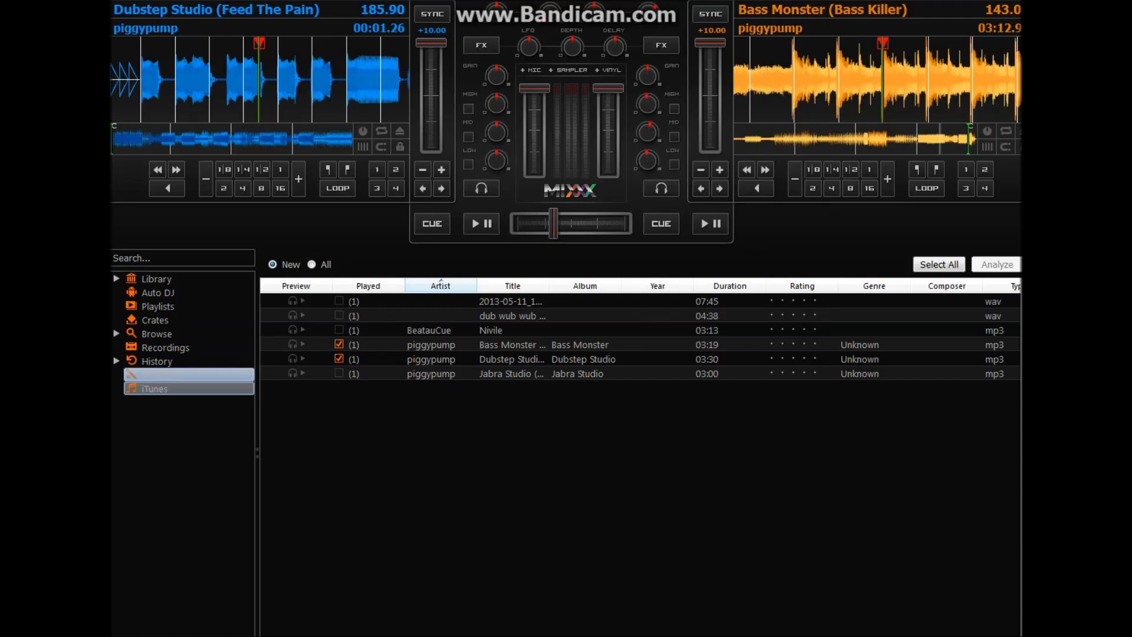
key(Down)
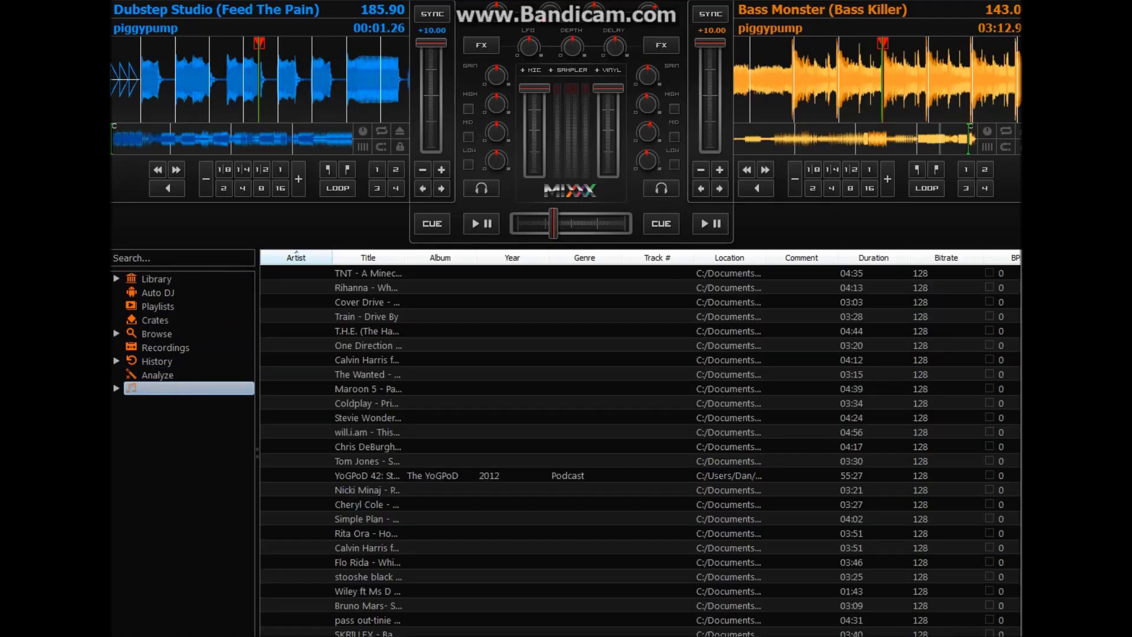
key(Up)
key(Up)
key(Up)
key(Up)
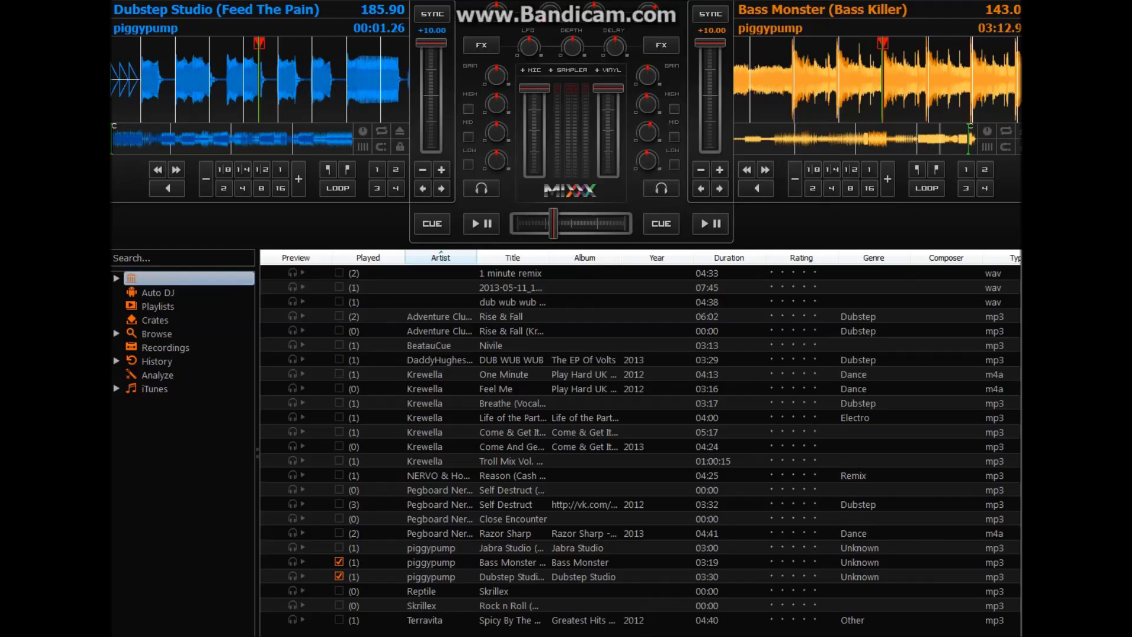
Browse the Options menu's Record Mix and Live Broadcasting items without choosing any.
key(alt+o)
key(Down)
key(Right)
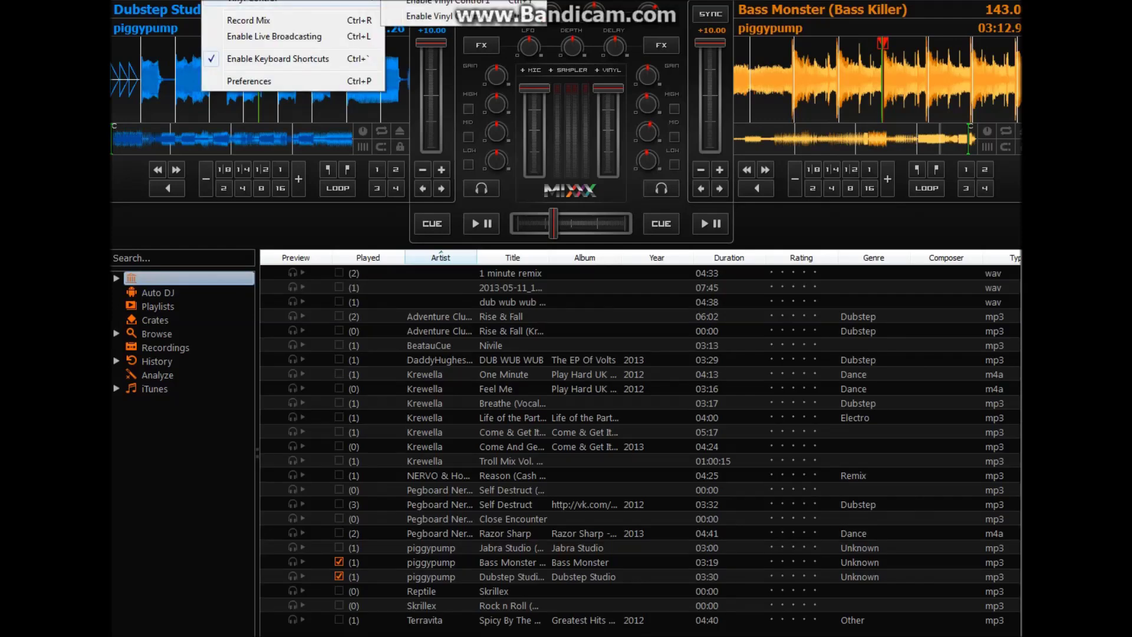
key(Left)
key(Down)
key(Down)
key(Up)
key(Up)
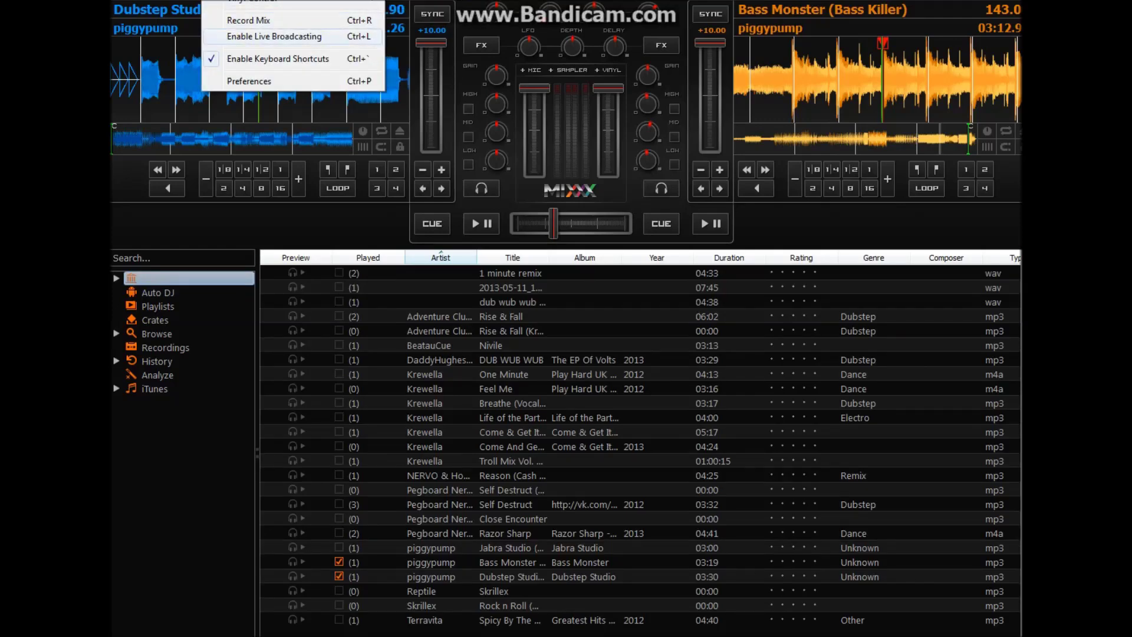
key(Down)
key(Down)
key(Up)
key(Return)
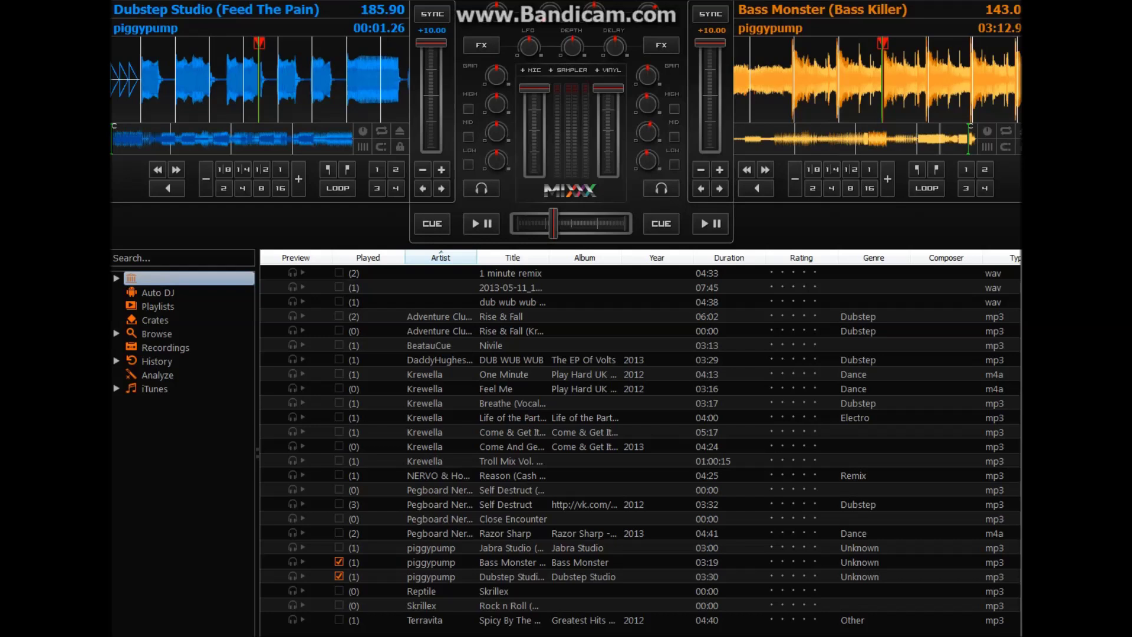
Look through the Help menu, then move to the View menu's section options.
key(alt+o)
key(Escape)
key(alt+h)
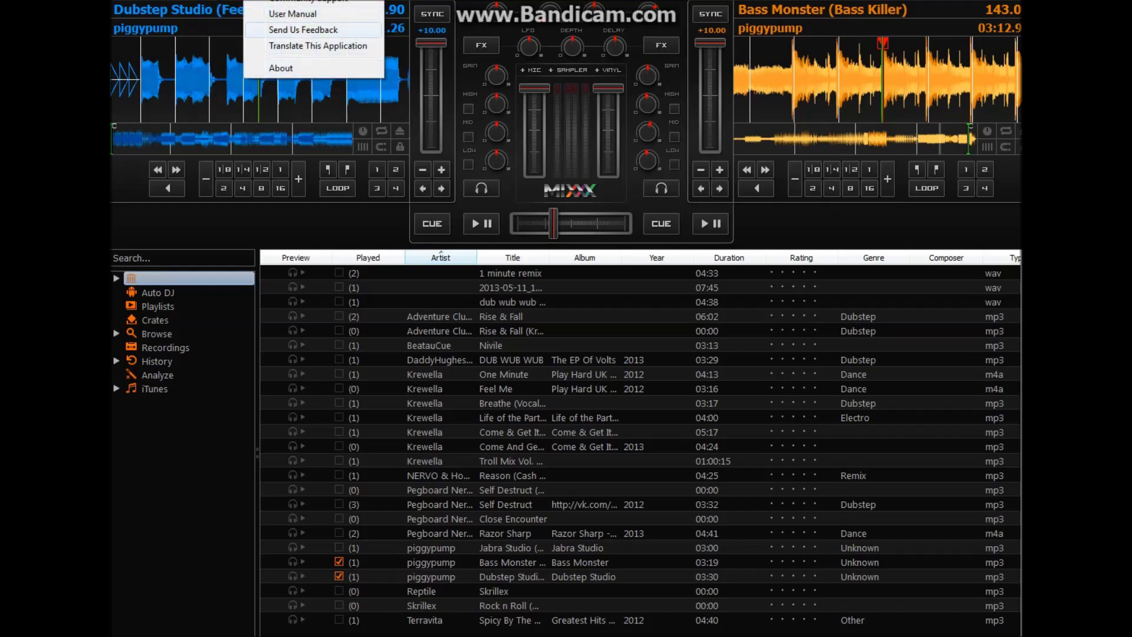
key(Left)
key(Left)
key(Right)
key(Right)
key(Escape)
key(alt+h)
key(Left)
key(Left)
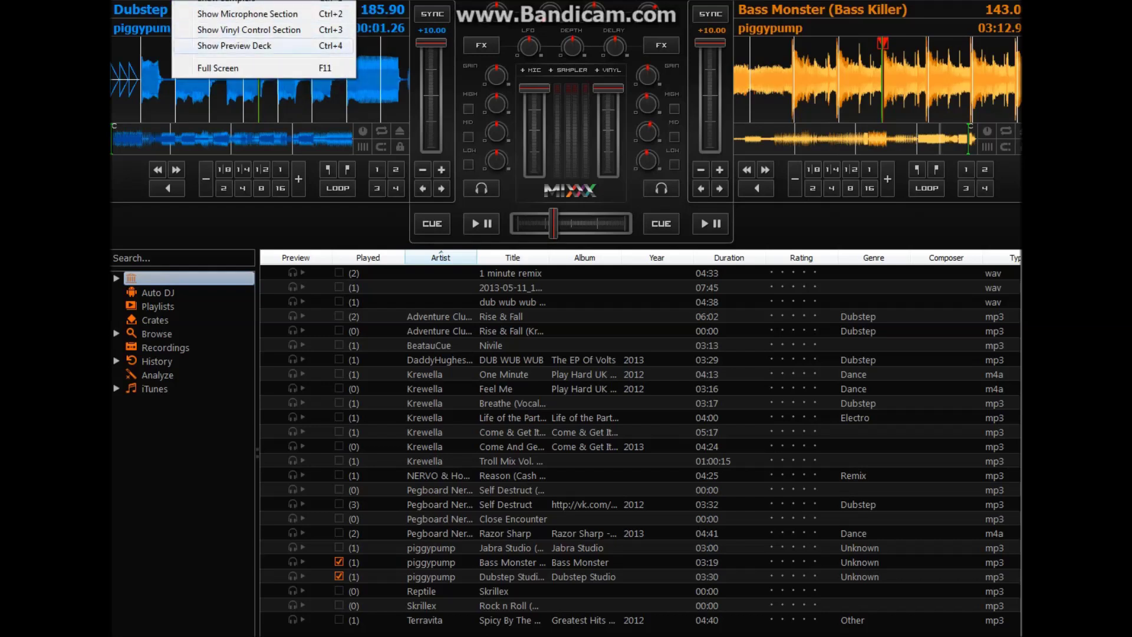
Show the four sampler decks, then hide them again.
key(Return)
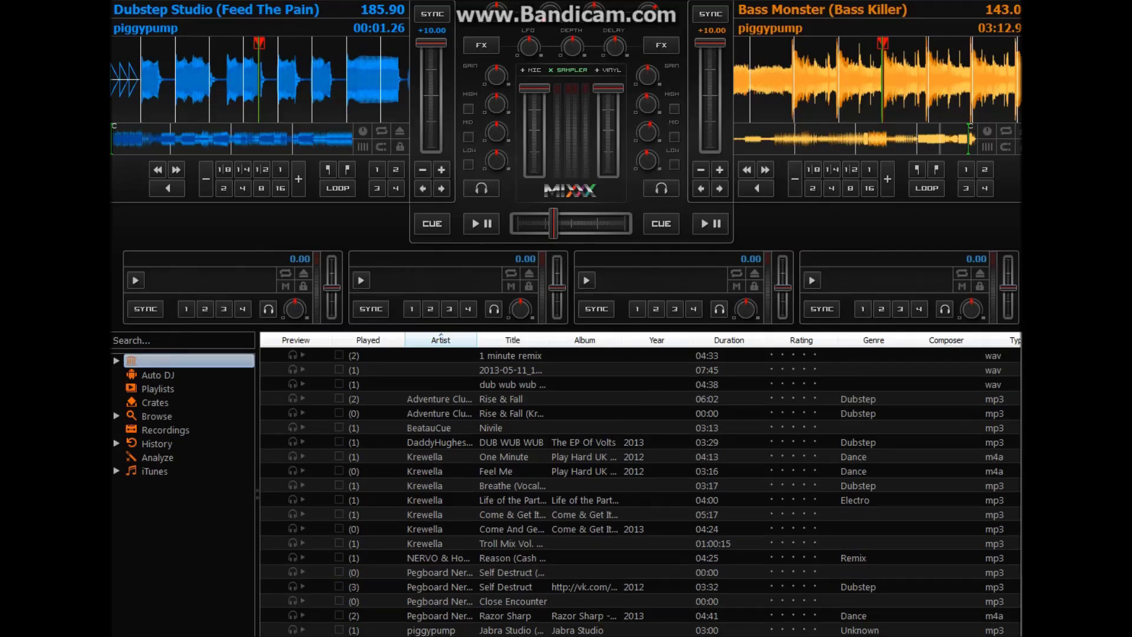
key(alt+o)
key(Left)
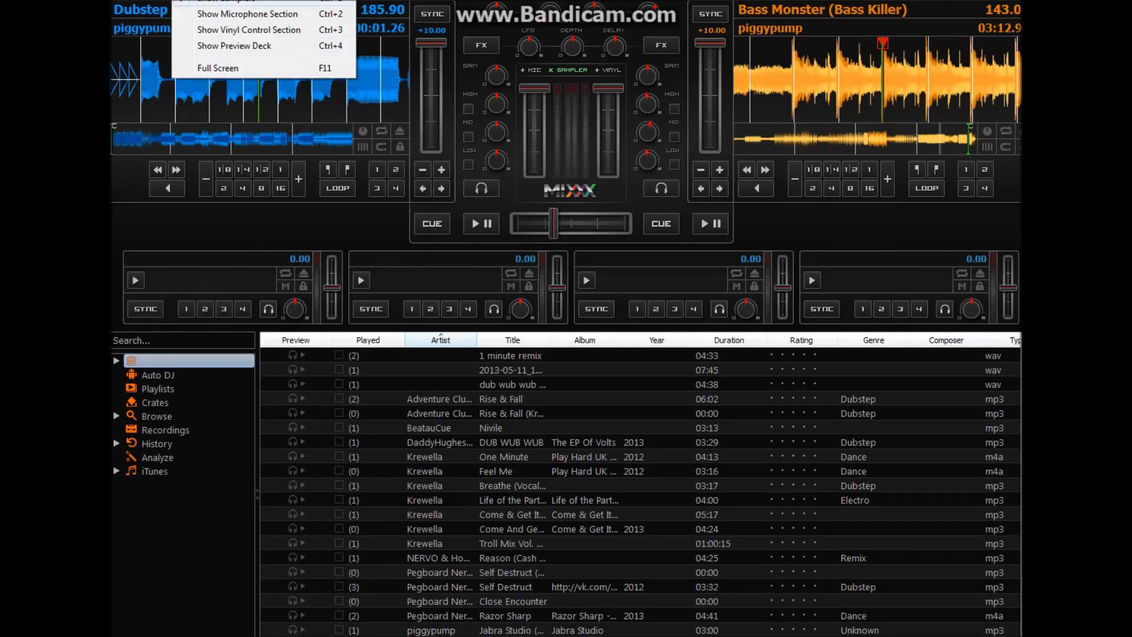
key(Return)
Show the microphone section, turn on talkover, and play deck 1.
key(alt+v)
key(Down)
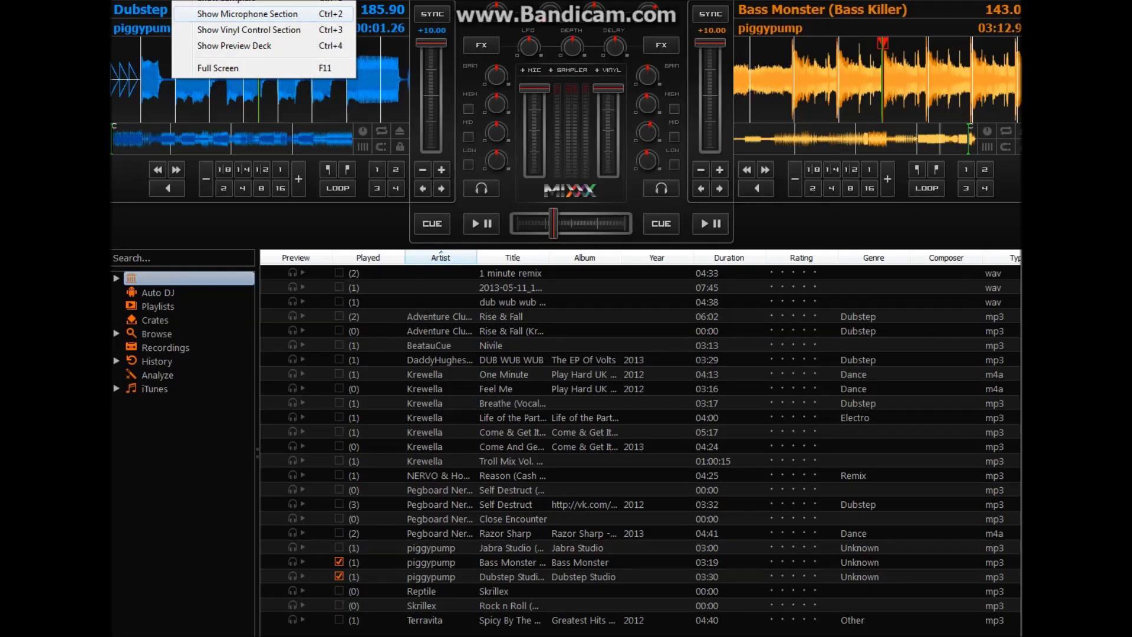
key(Return)
key(grave)
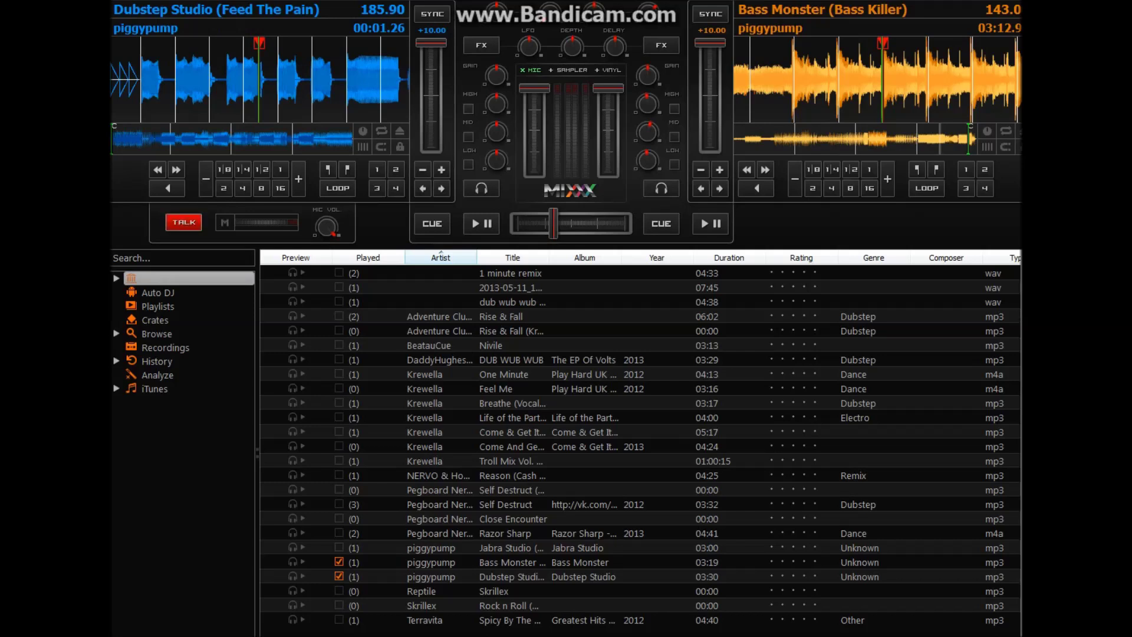
key(d)
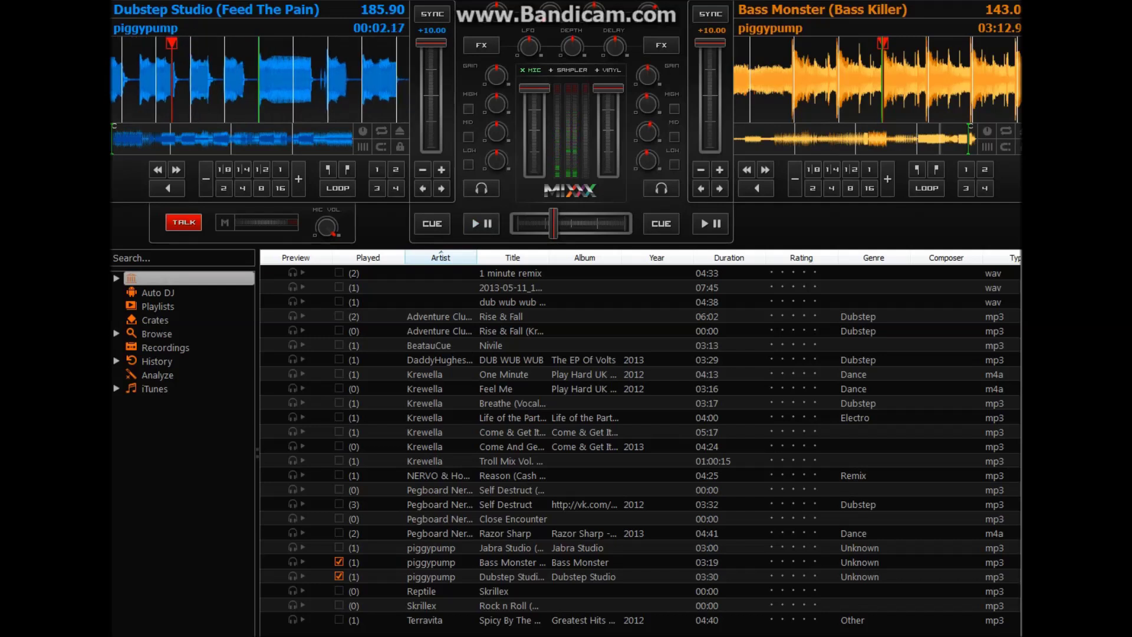
Hide the microphone section and enable Show Vinyl Control Section.
key(alt+v)
key(Return)
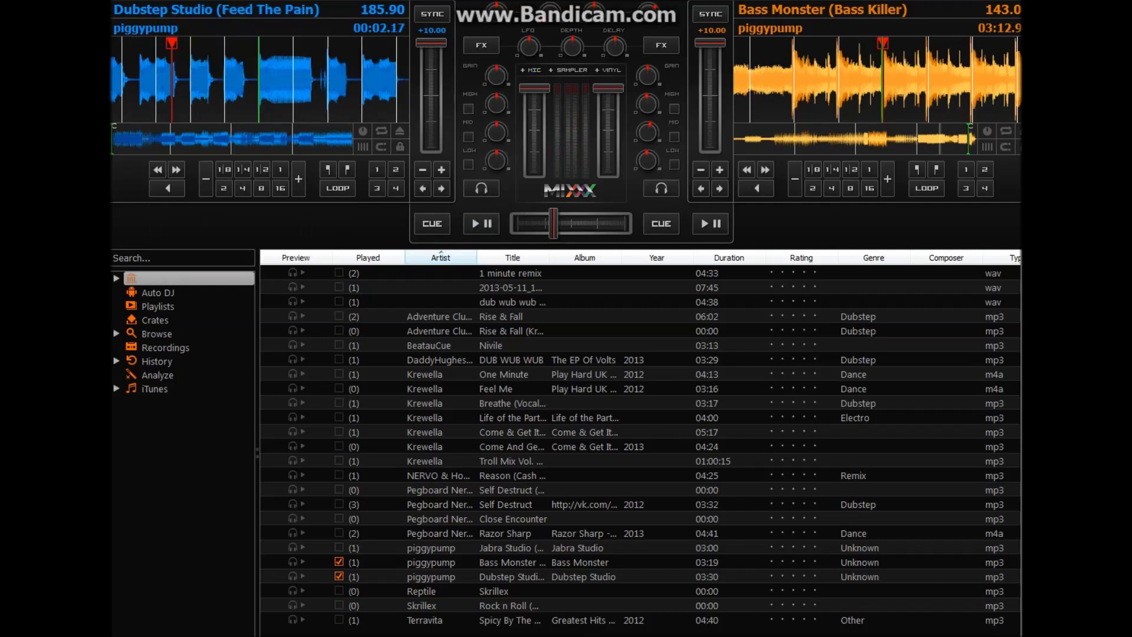
key(alt+v)
key(Down)
key(Return)
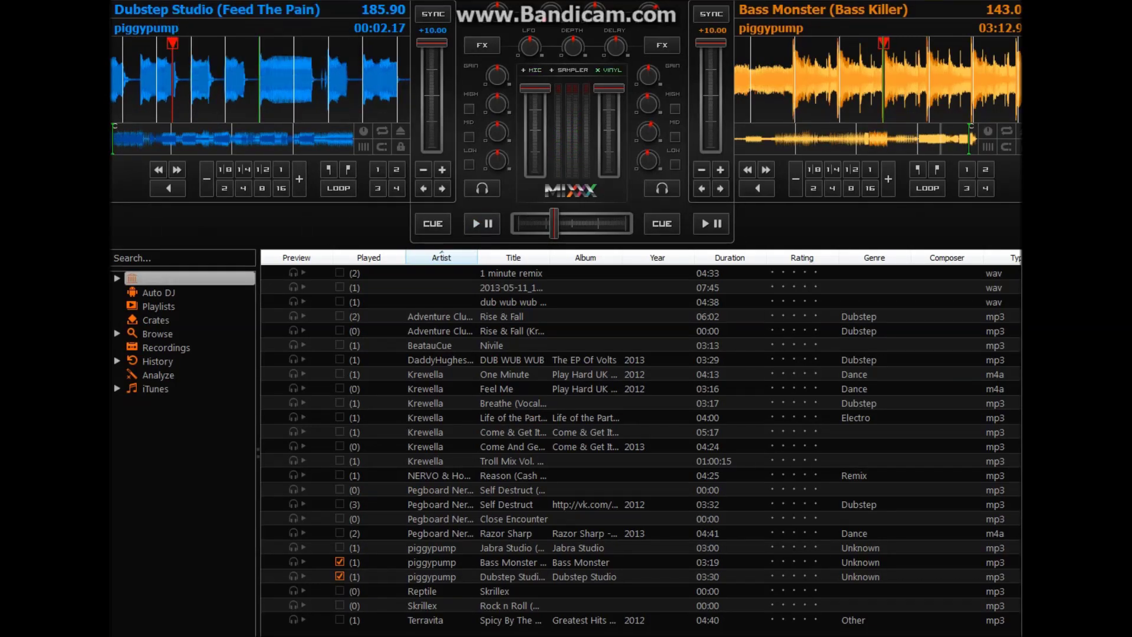
key(alt+v)
key(Escape)
key(alt+v)
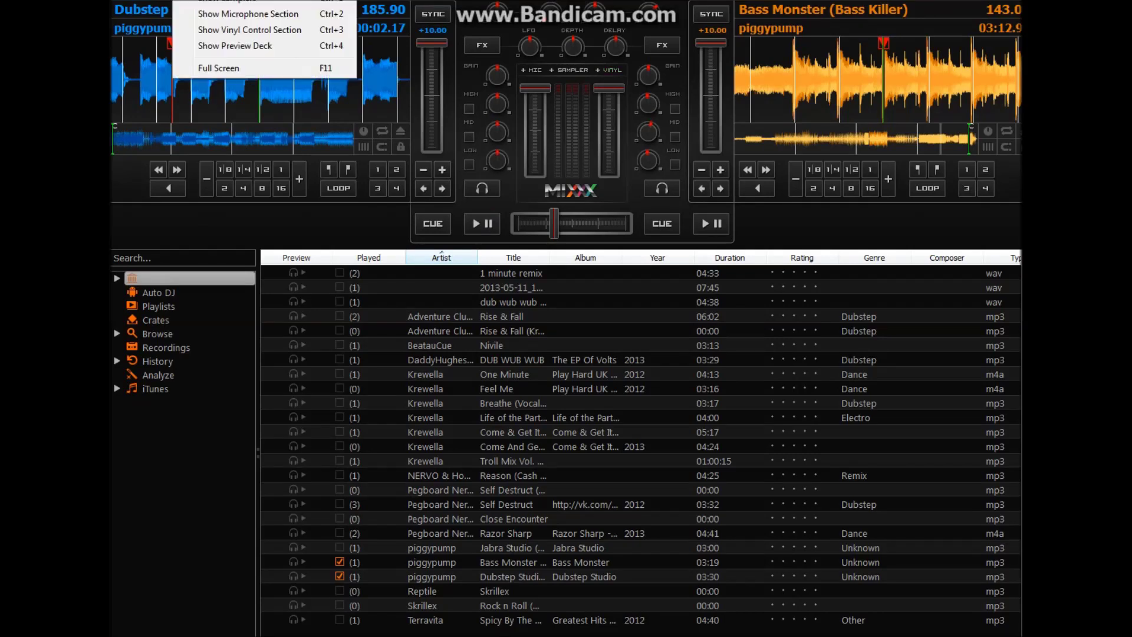
key(Down)
key(Return)
key(alt+v)
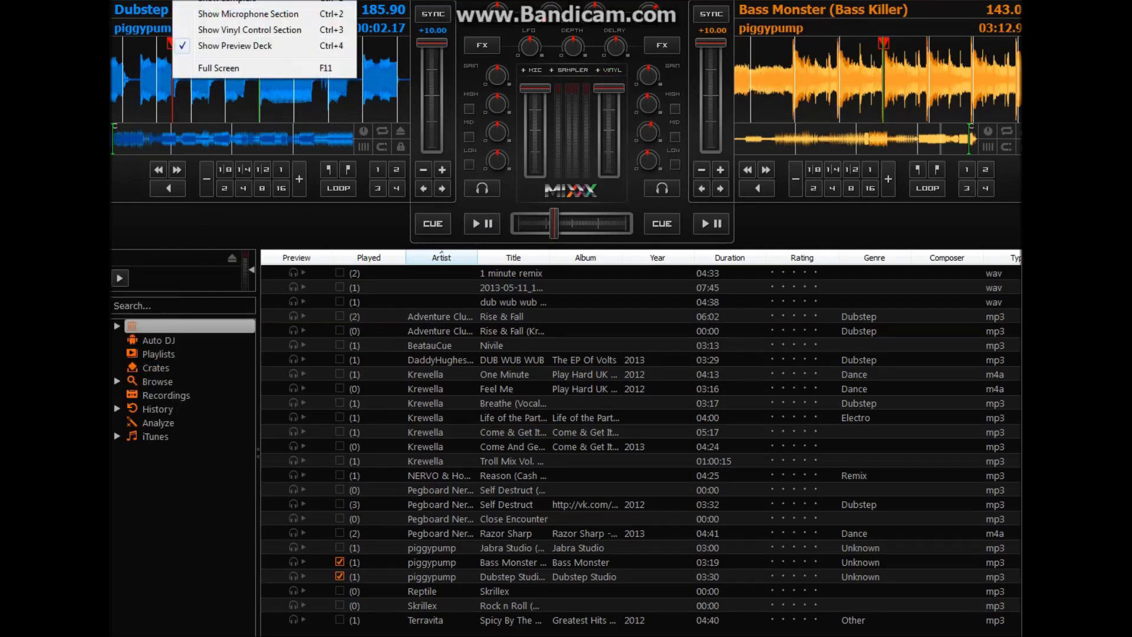
key(Down)
key(Return)
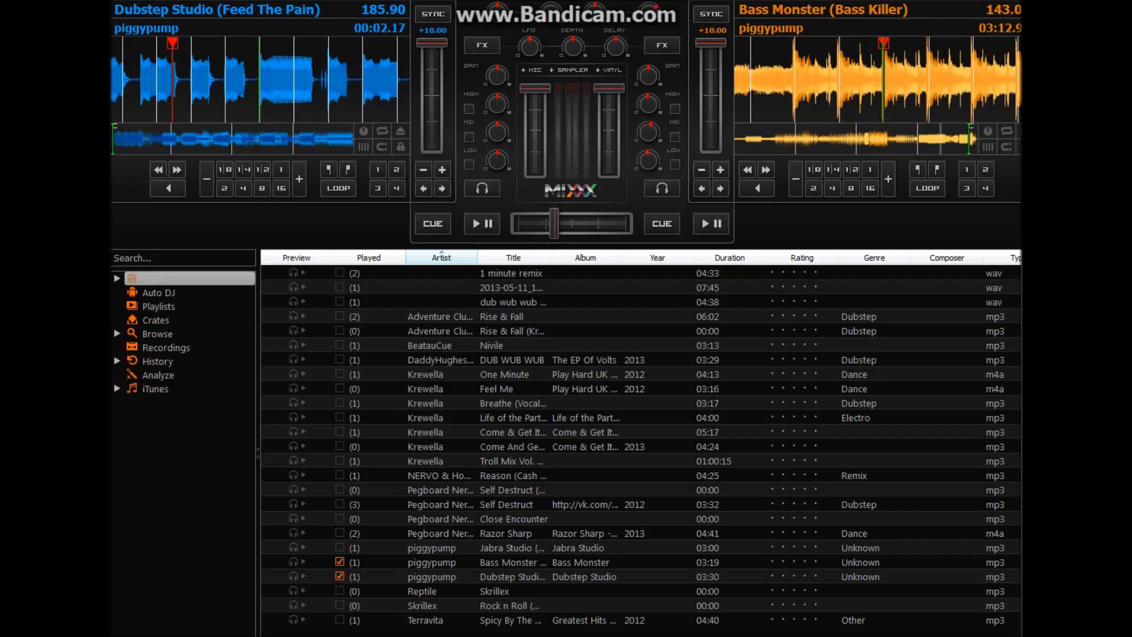
key(alt+l)
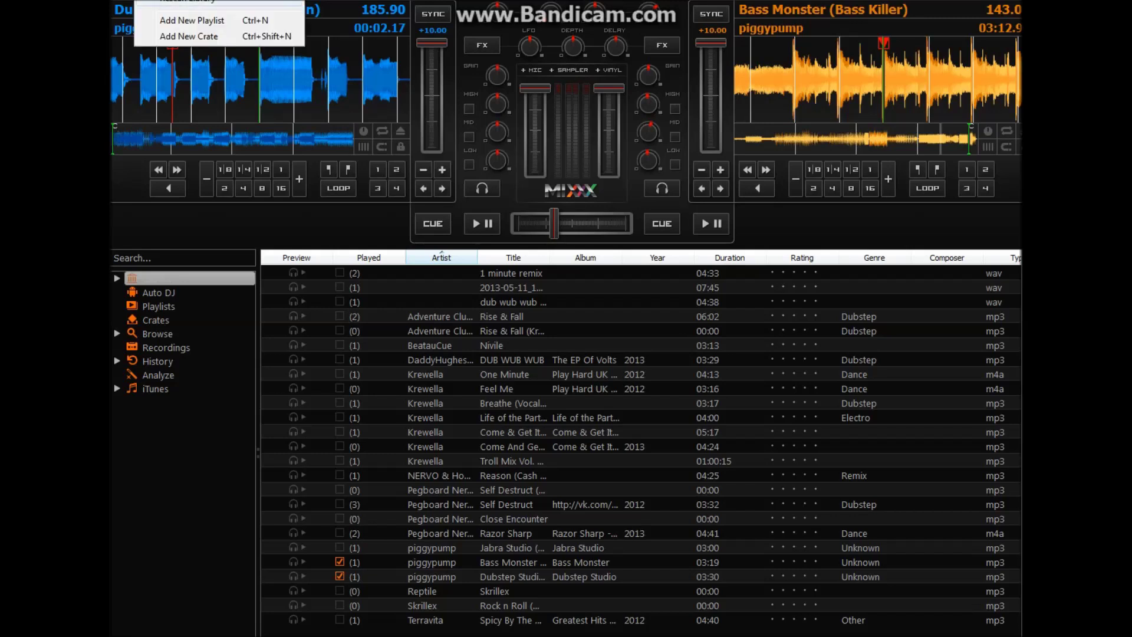
key(Down)
key(Escape)
key(alt+f)
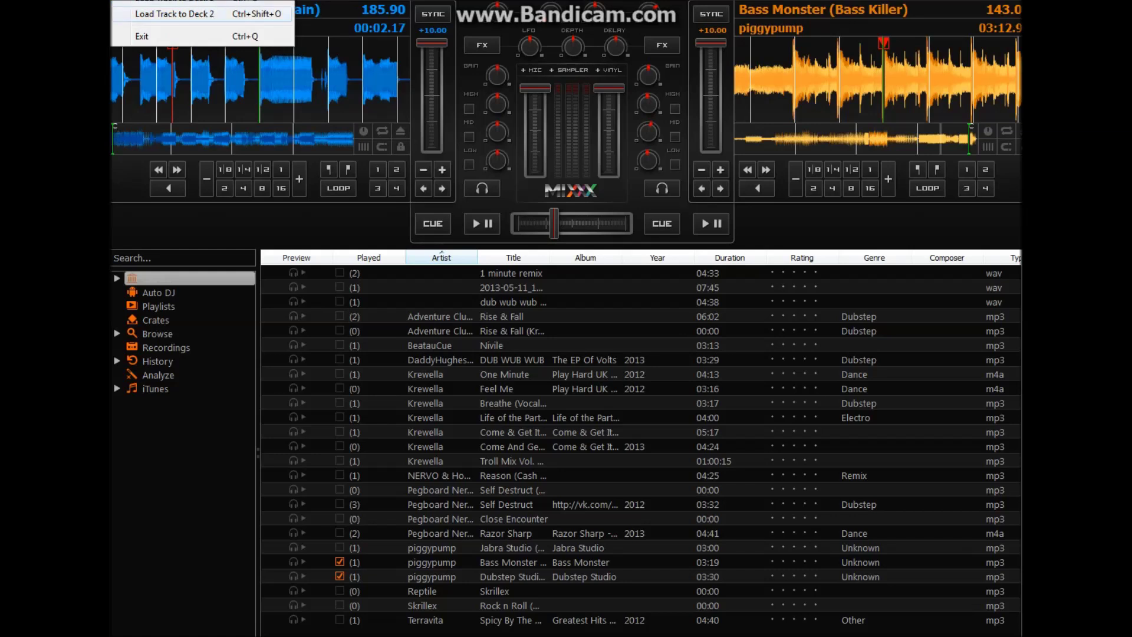
key(Escape)
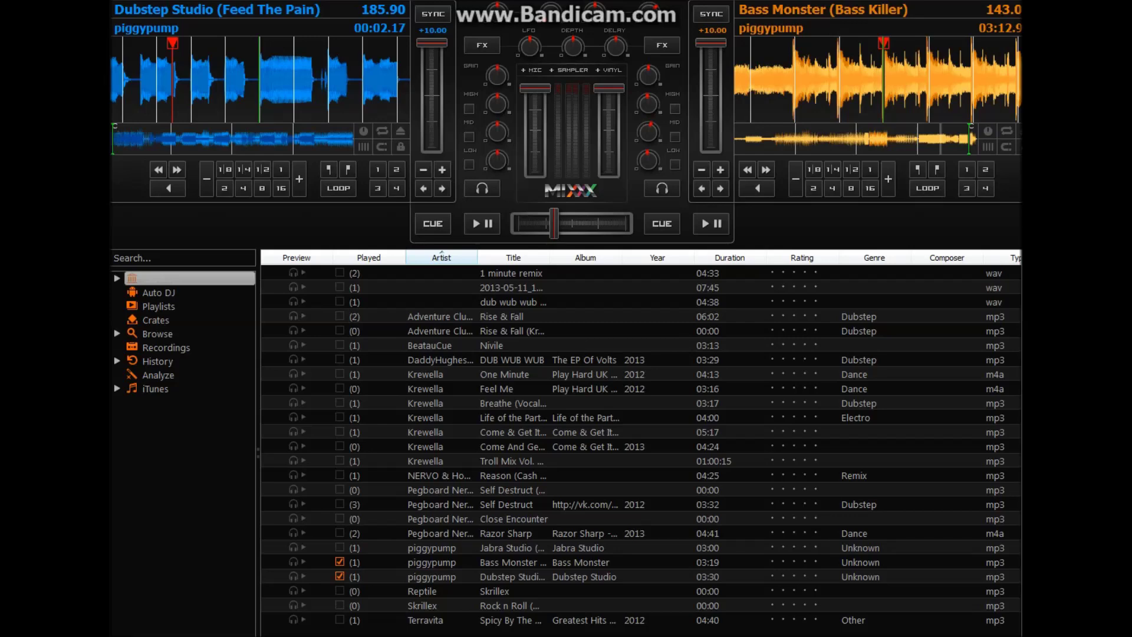
key(alt+o)
key(p)
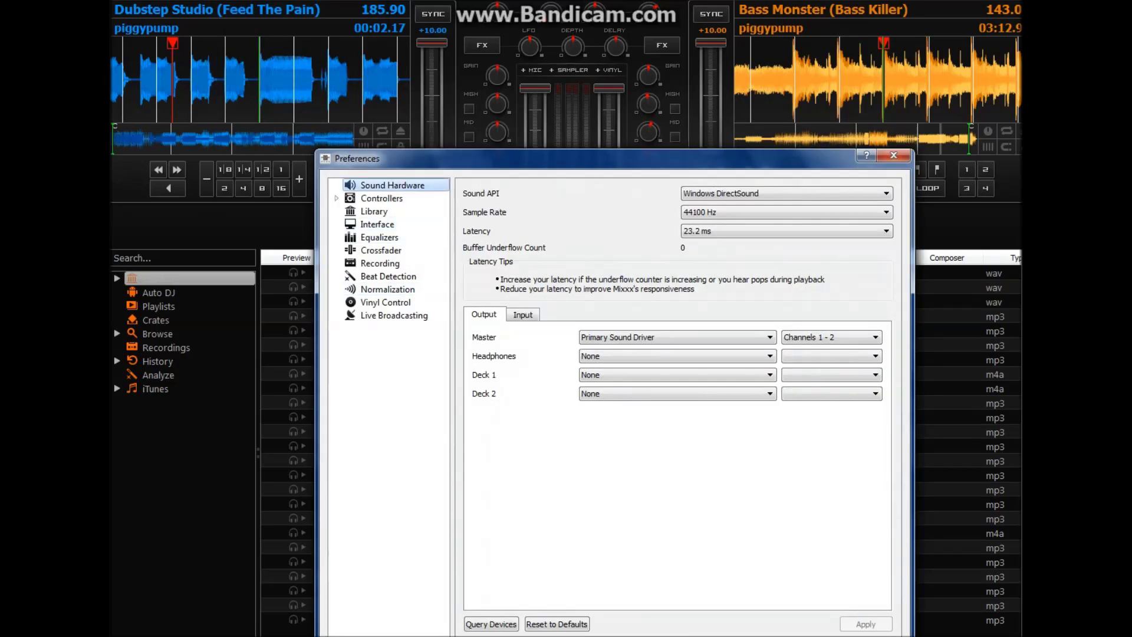
key(Down)
key(Down)
key(Down)
key(Down)
key(Down)
key(Down)
key(Down)
key(Down)
key(Down)
key(Up)
key(Up)
key(Up)
key(Up)
key(Up)
key(Up)
key(Down)
key(Down)
key(Down)
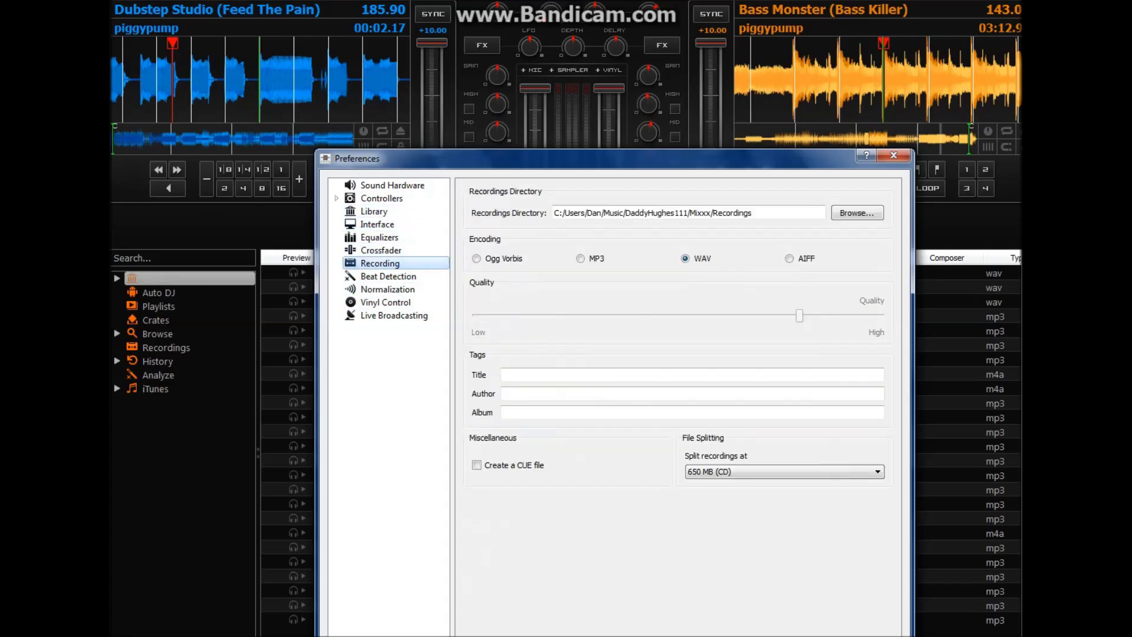
click(894, 156)
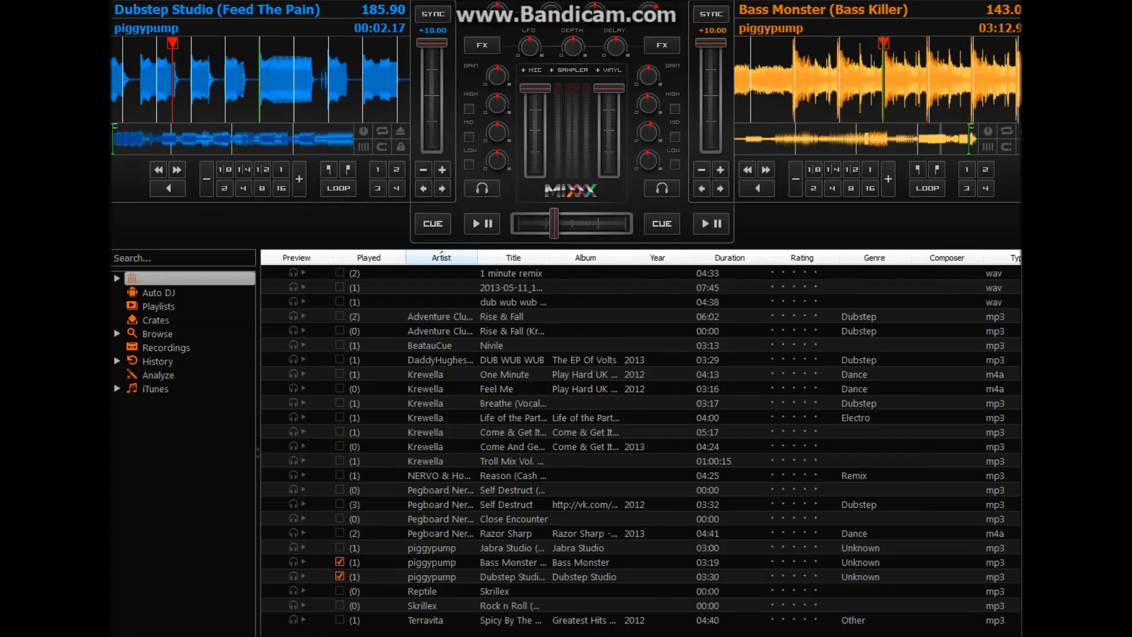